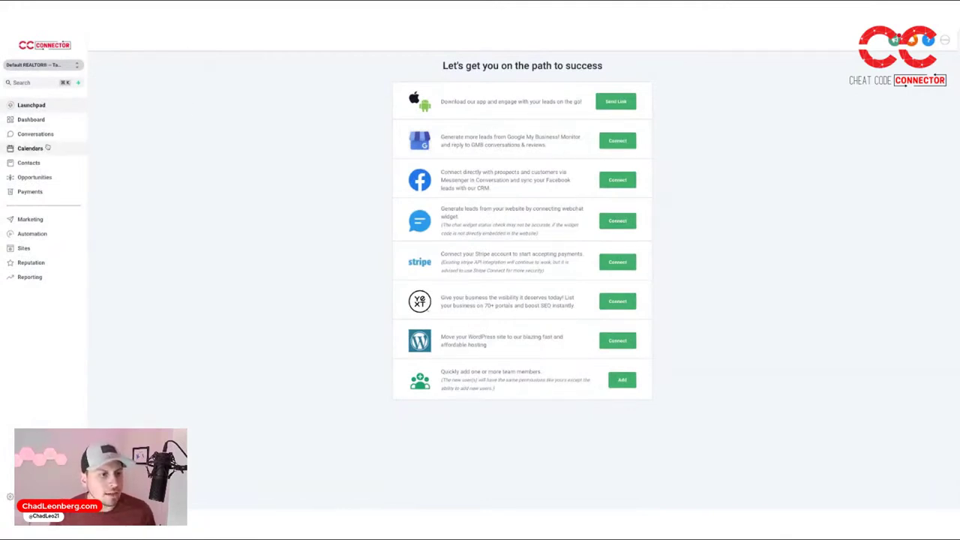
Step: Open the Sites area and look through the lists of funnels and websites
click(27, 247)
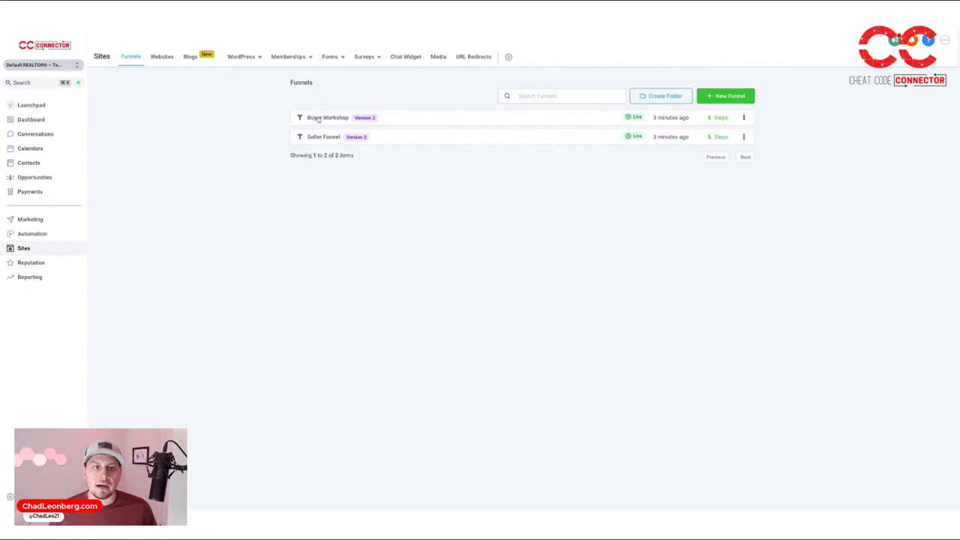
click(163, 59)
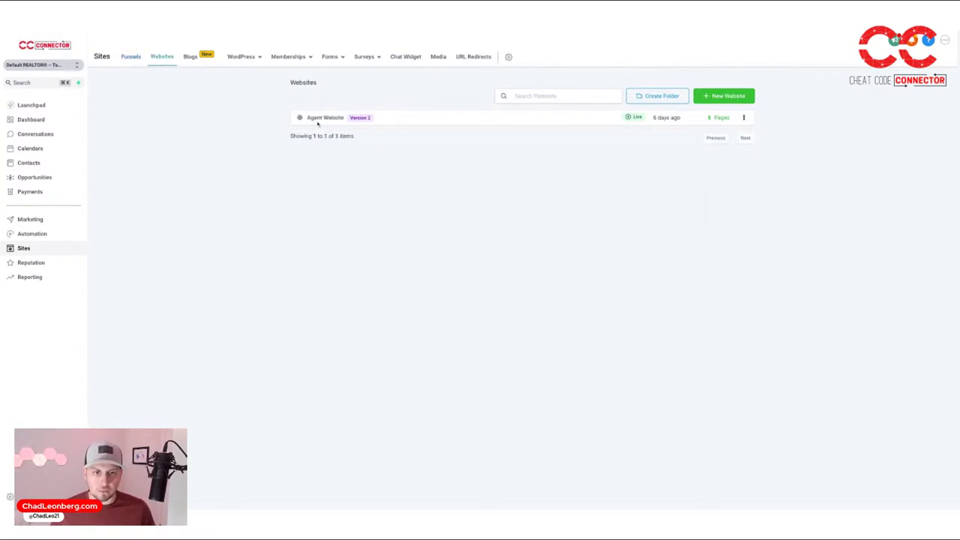
click(131, 60)
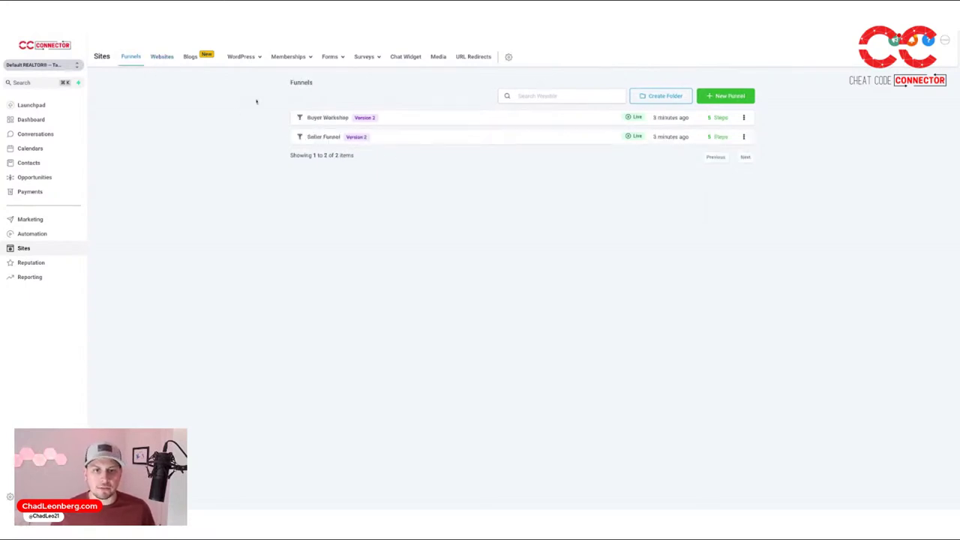
click(160, 60)
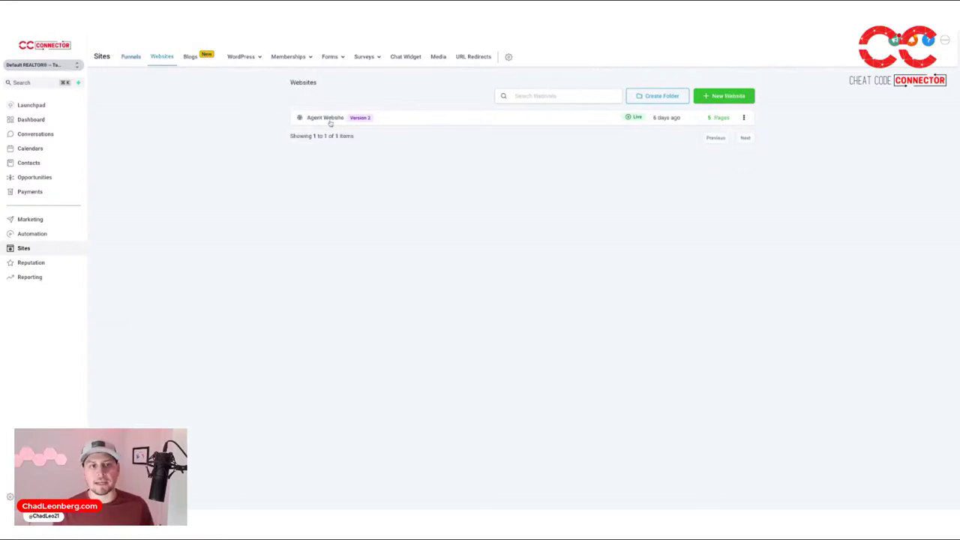
click(127, 65)
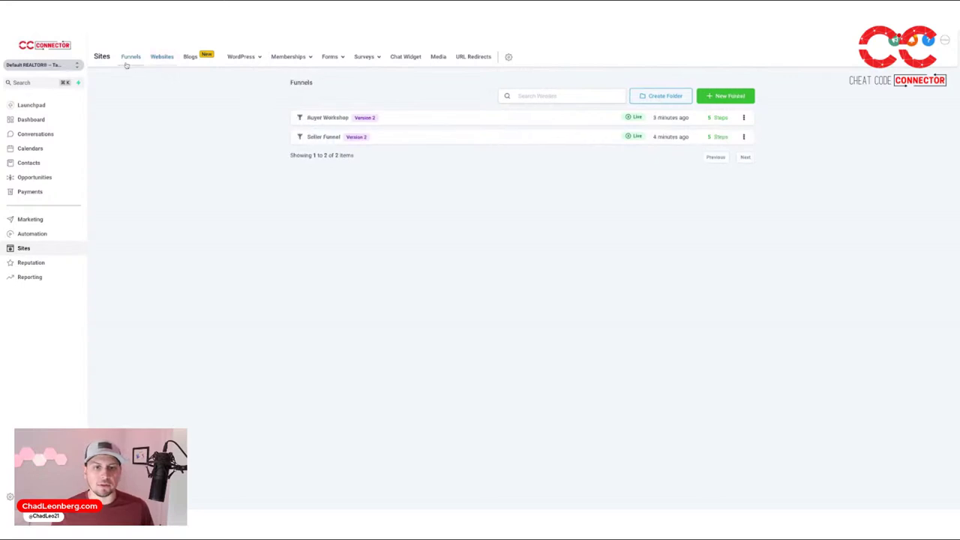
Step: Open the Buyer Workshop funnel and review its Webinar, Schedule Call, Buyer Survey and Thank You steps
click(328, 117)
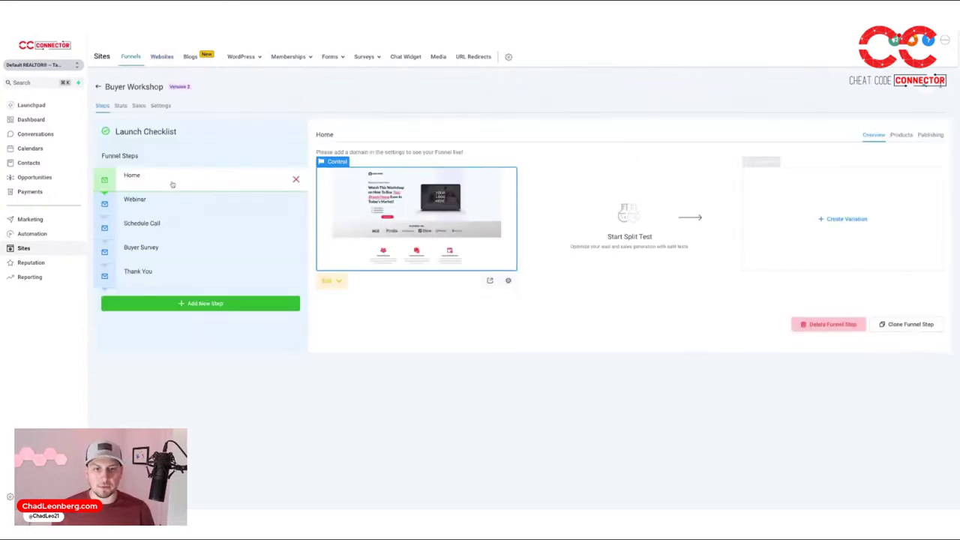
click(151, 209)
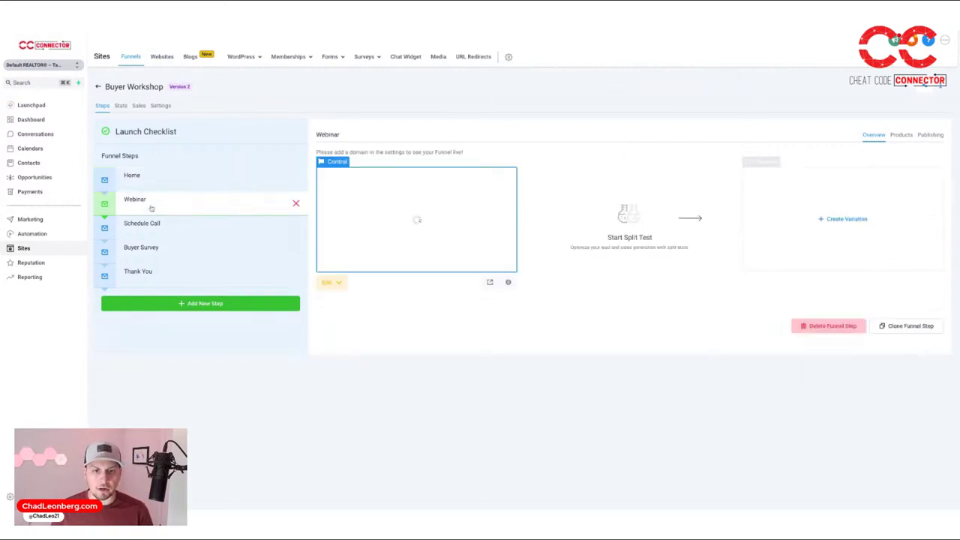
click(209, 233)
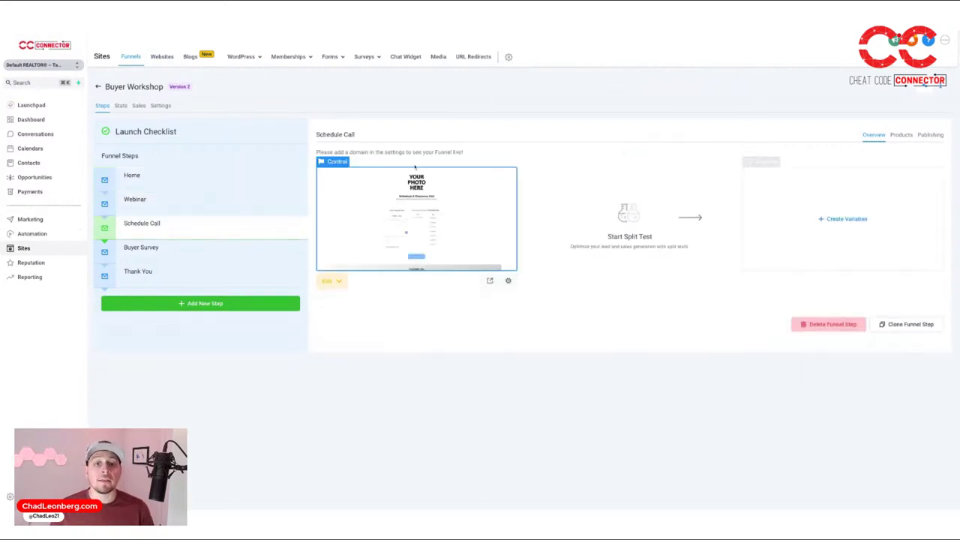
click(194, 253)
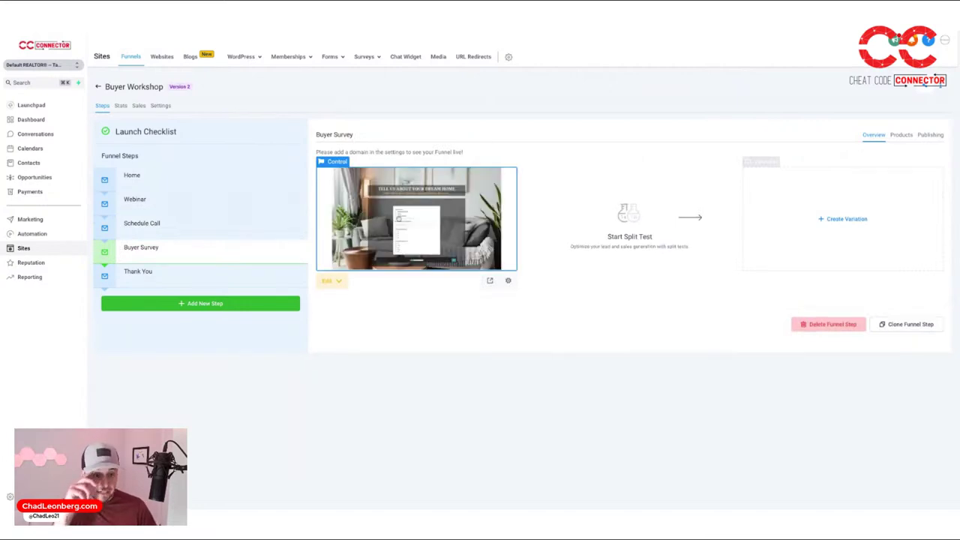
click(169, 279)
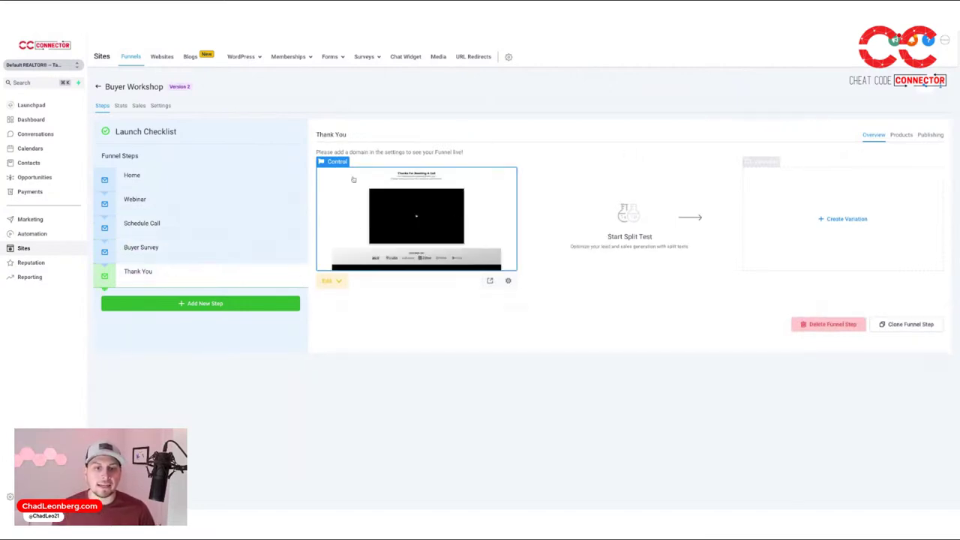
Step: Return to the funnel list, open the Seller Funnel and review its Webinar, Schedule Call, Survey and Thank You steps
click(98, 87)
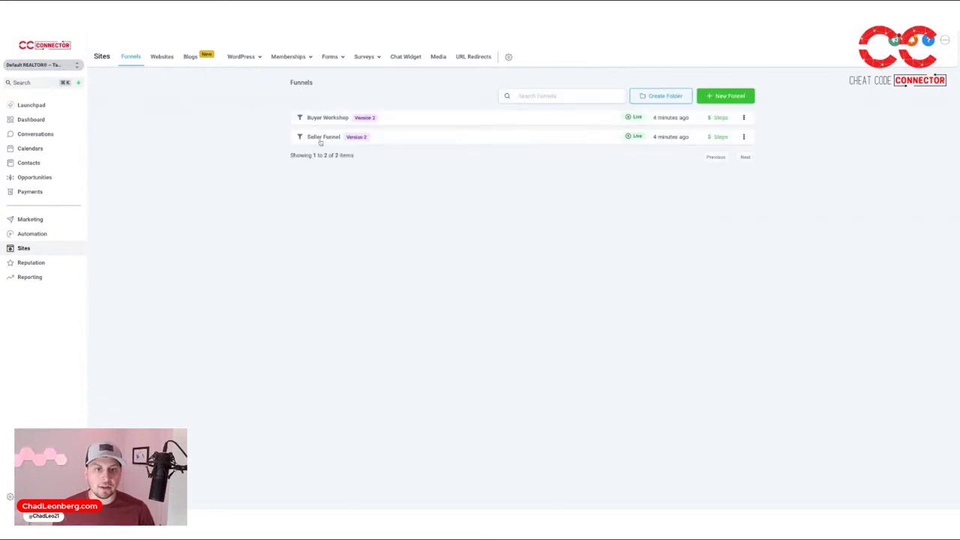
click(321, 138)
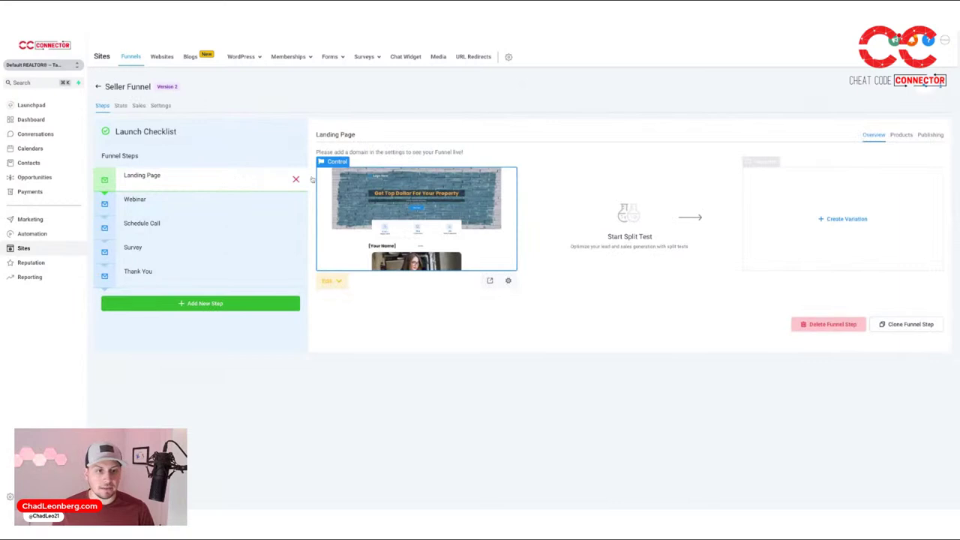
click(206, 200)
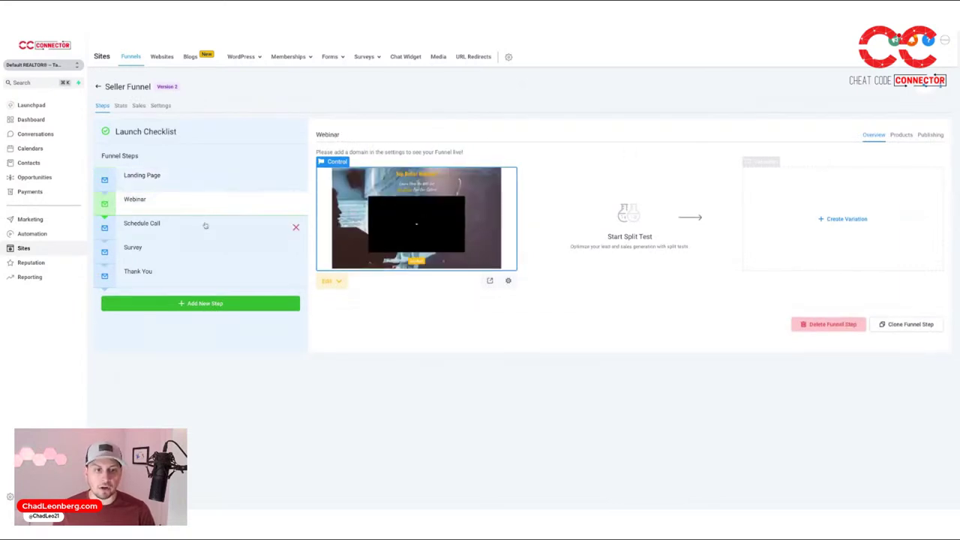
click(204, 225)
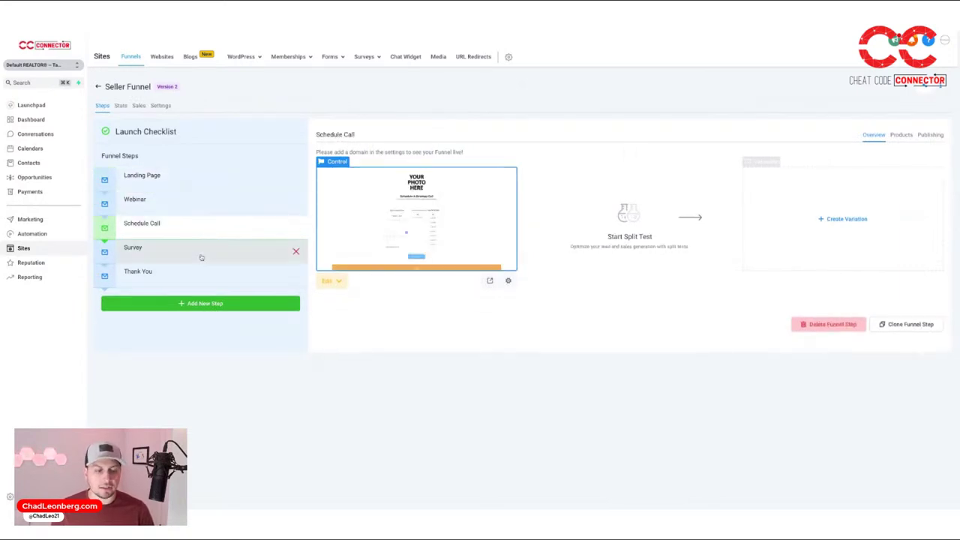
click(201, 257)
click(205, 280)
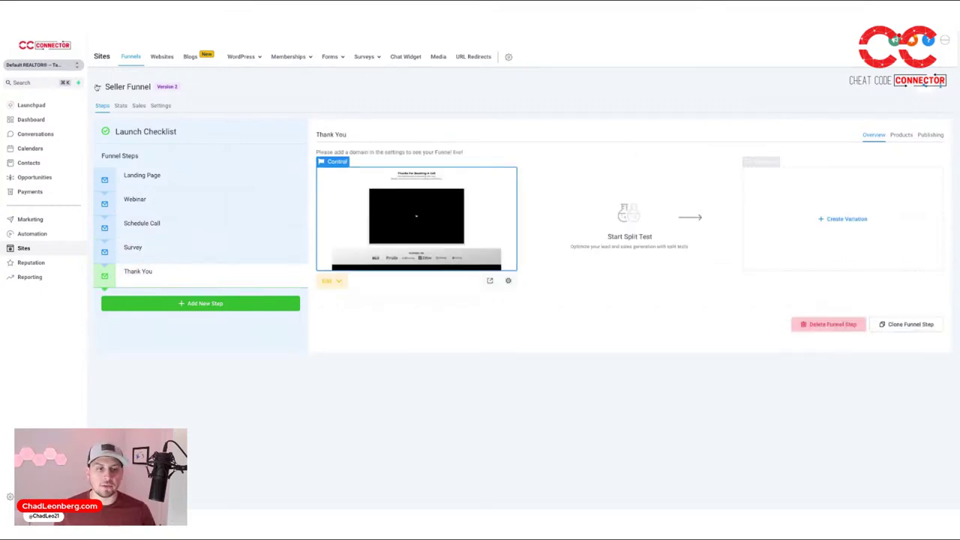
Step: Open the Seller Funnel's Landing Page in the page editor and review its content
click(154, 176)
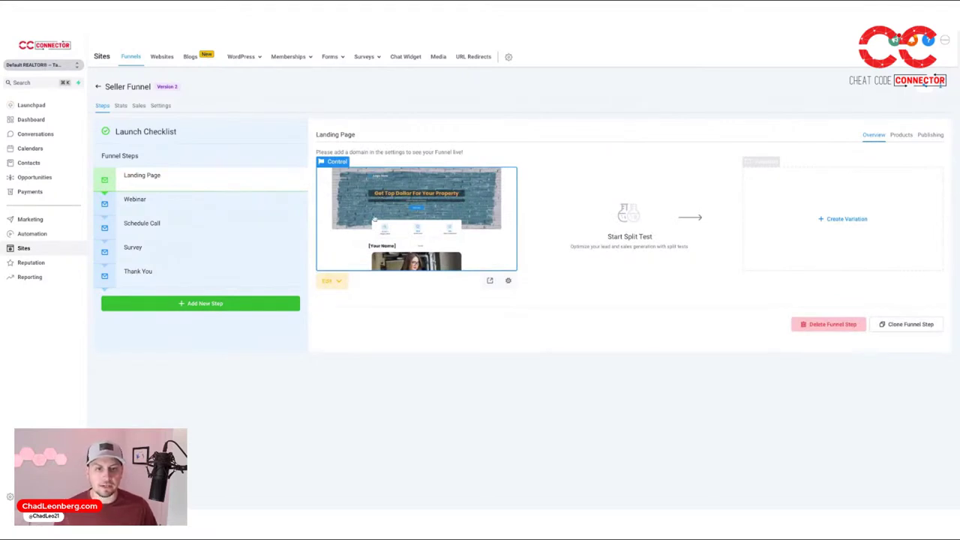
click(375, 219)
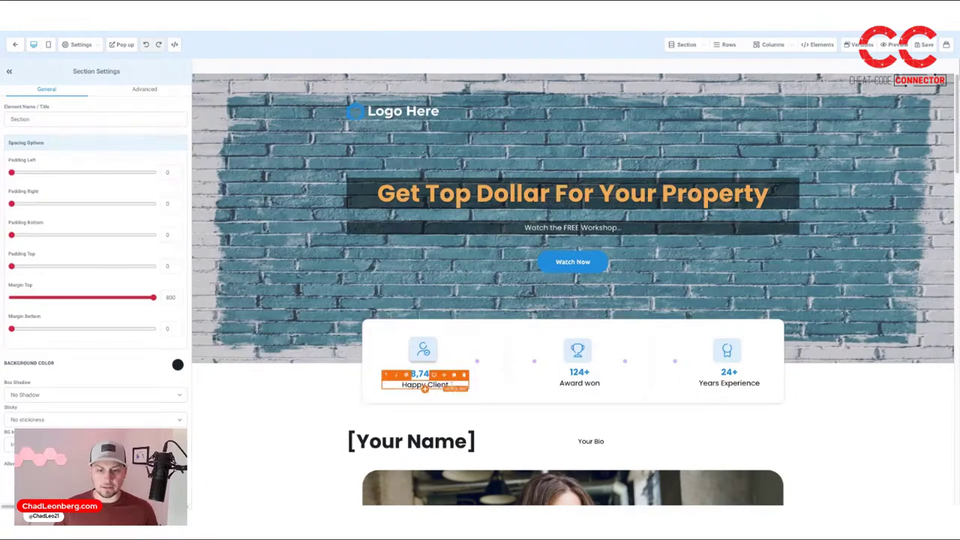
scroll(424, 382, down, 1)
scroll(425, 380, down, 10)
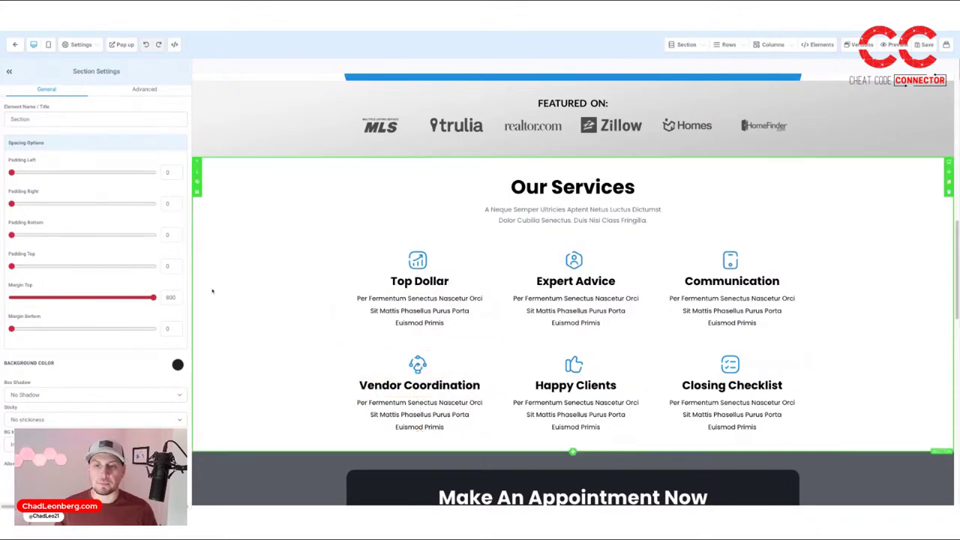
scroll(213, 291, up, 10)
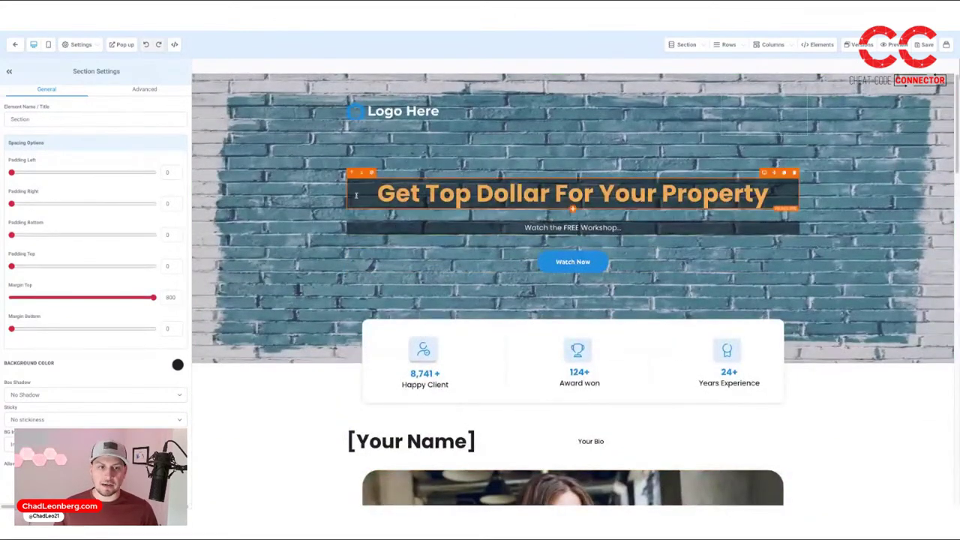
Step: Try moving the hero section below the client statistics section, and restore its position at the top of the page
click(197, 89)
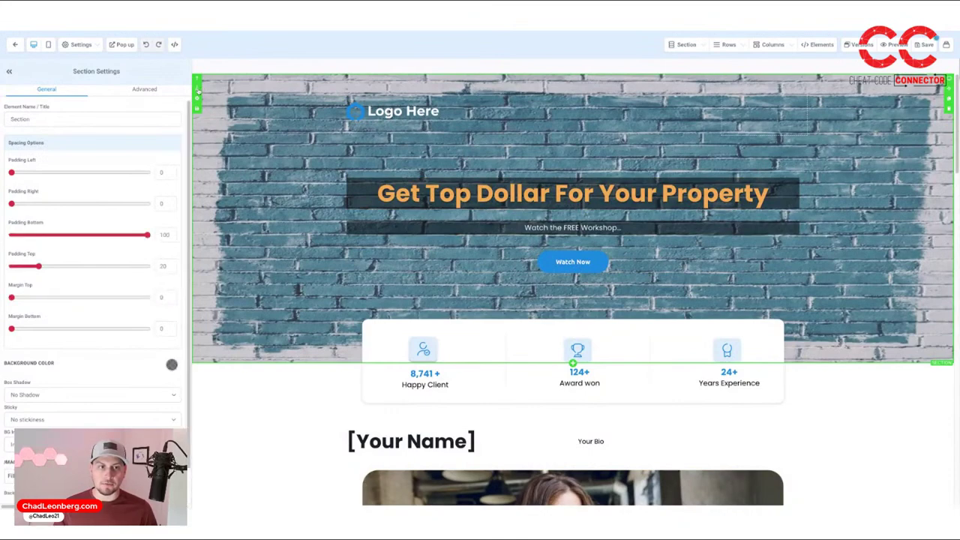
click(198, 89)
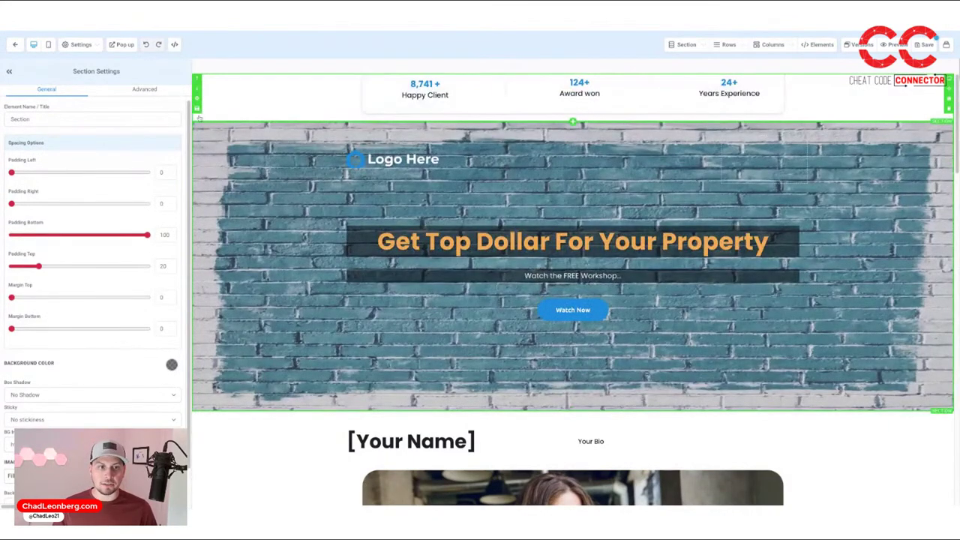
click(197, 108)
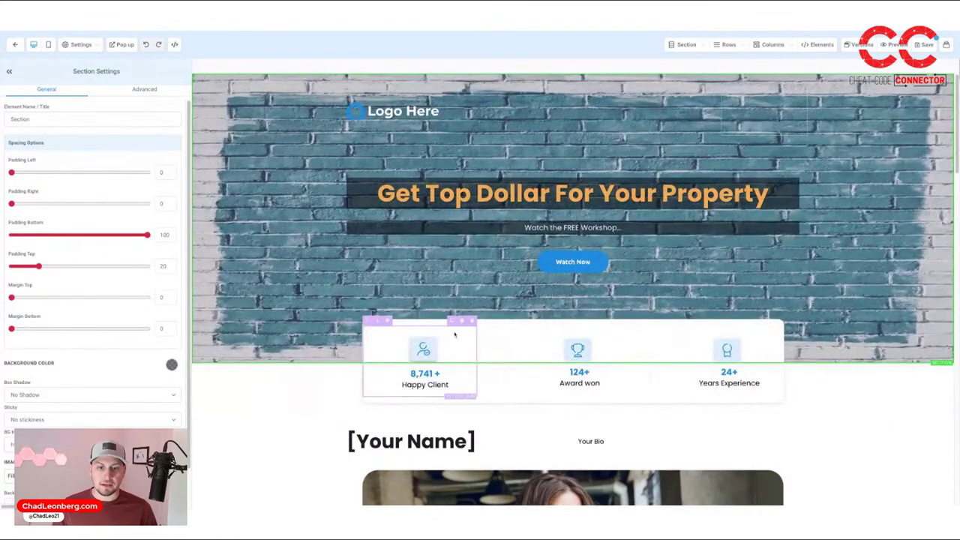
Step: Try moving the Featured On section below Our Services, and return it to its place under the realtor photo
scroll(330, 320, down, 5)
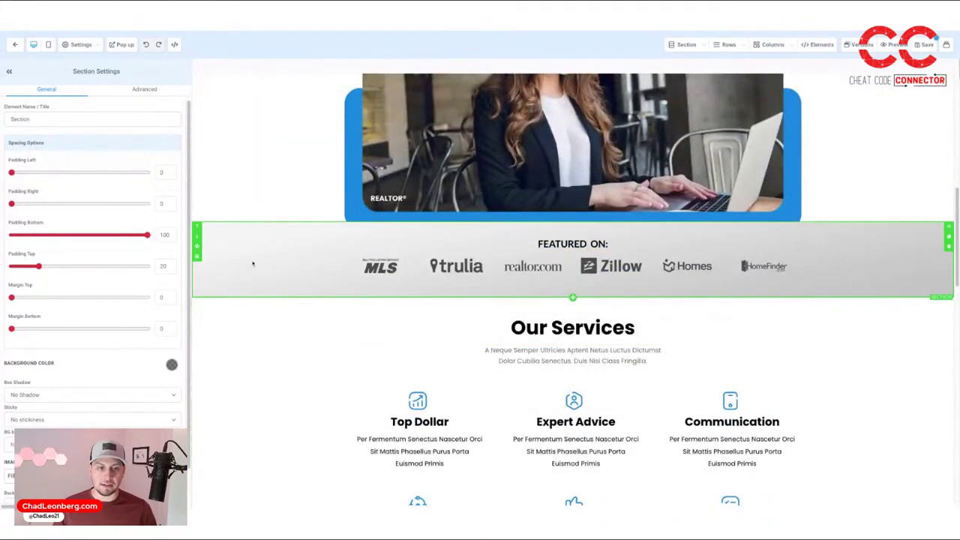
click(196, 239)
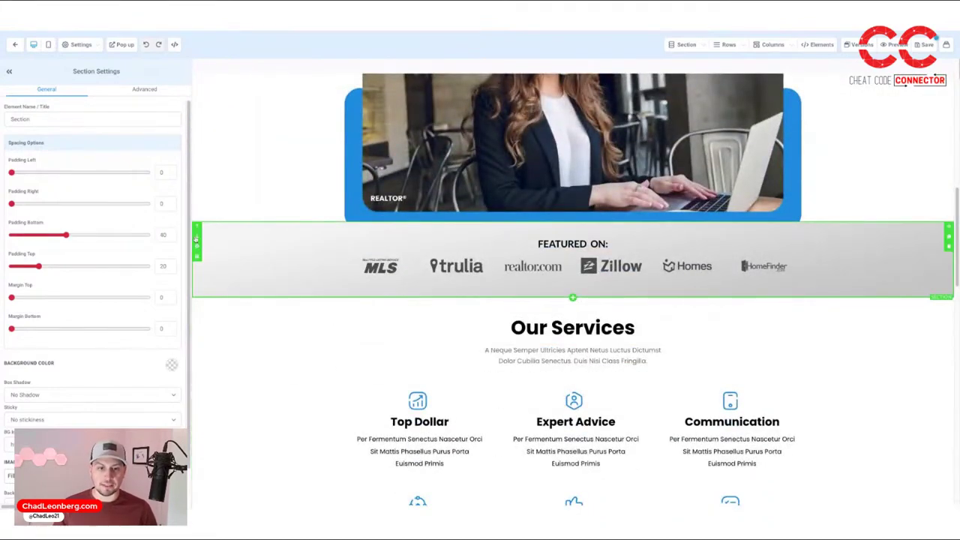
scroll(225, 263, down, 1)
scroll(281, 283, down, 6)
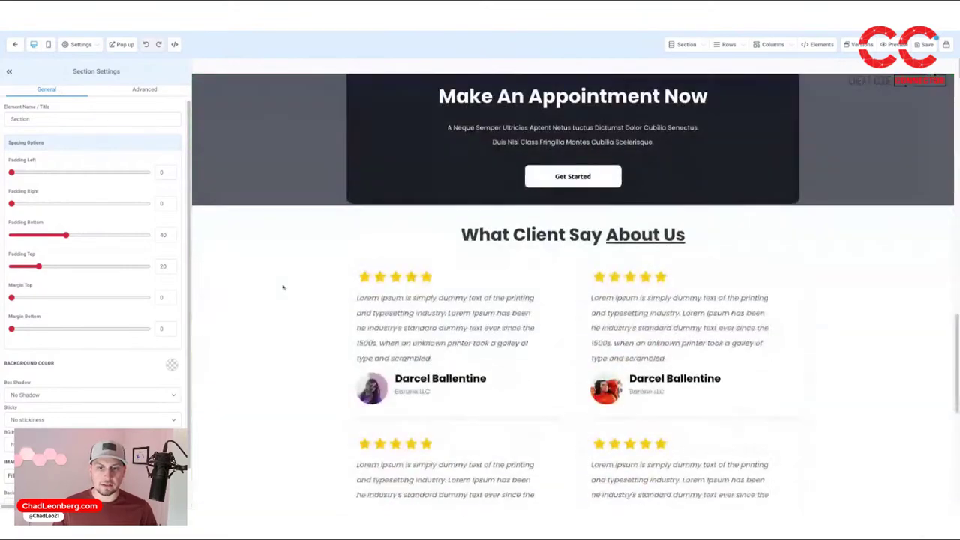
scroll(282, 285, up, 5)
scroll(255, 248, down, 5)
scroll(225, 218, up, 3)
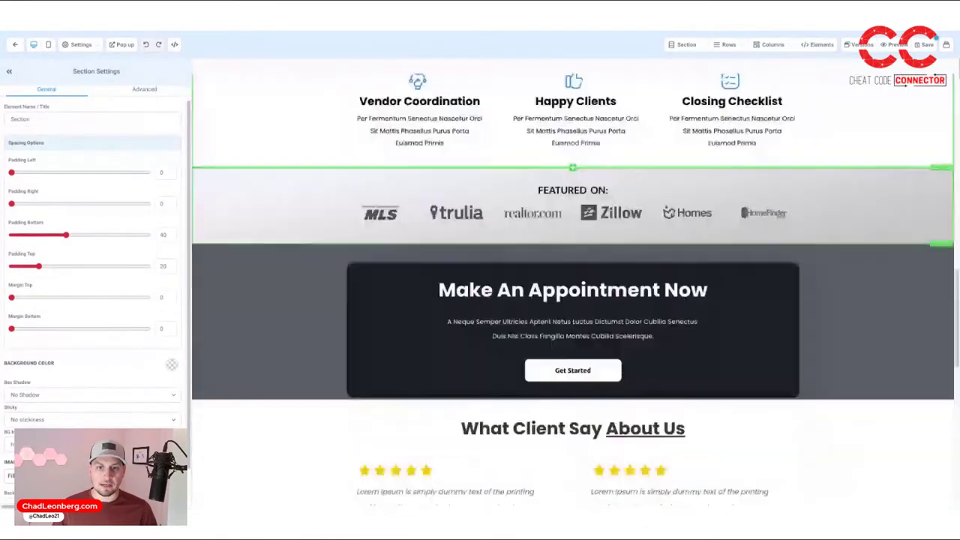
scroll(212, 203, down, 1)
click(198, 201)
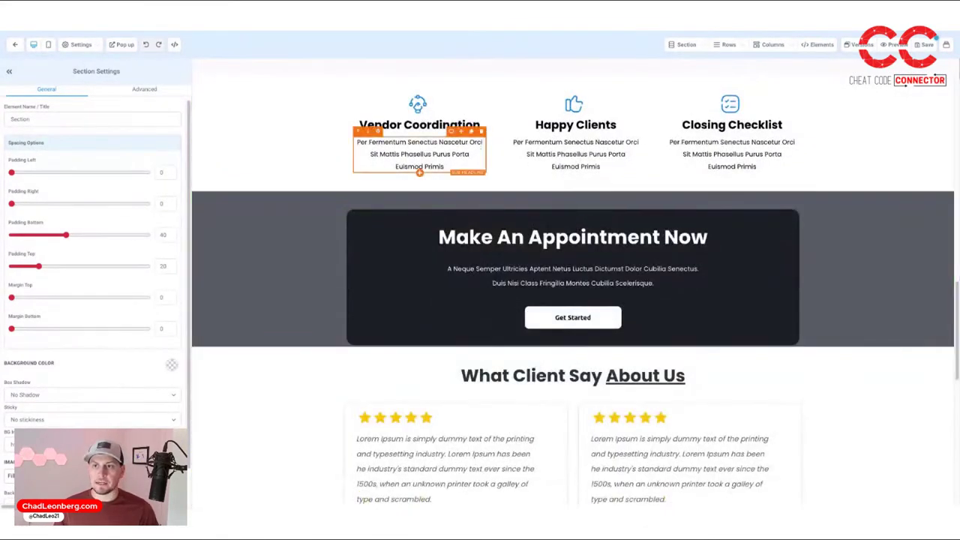
Step: Inspect the third section of the page through the section manager, and close the manager
click(687, 44)
click(636, 79)
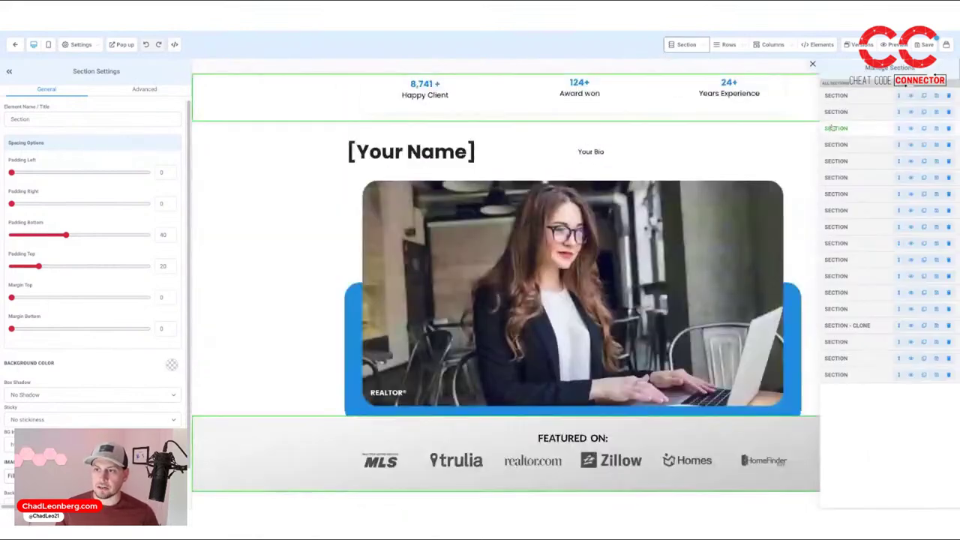
click(912, 127)
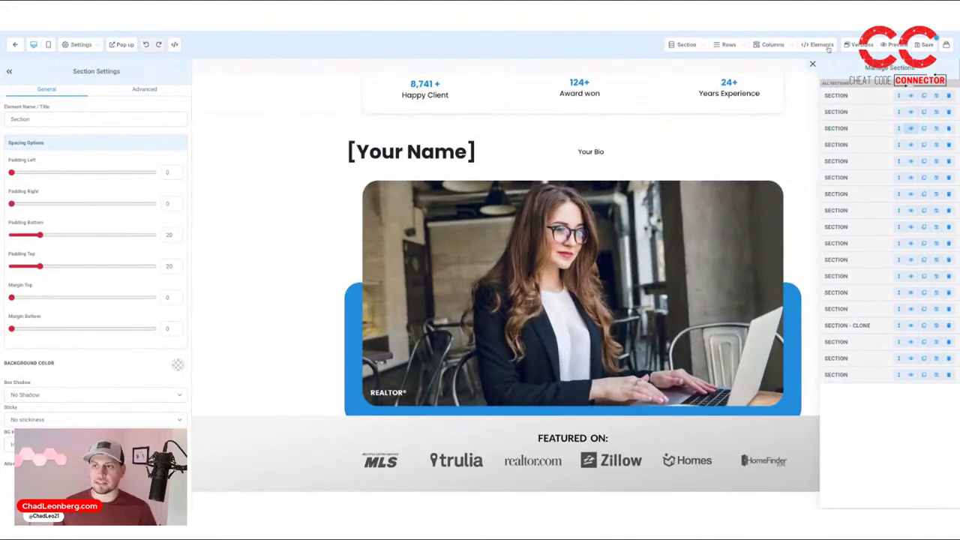
click(812, 65)
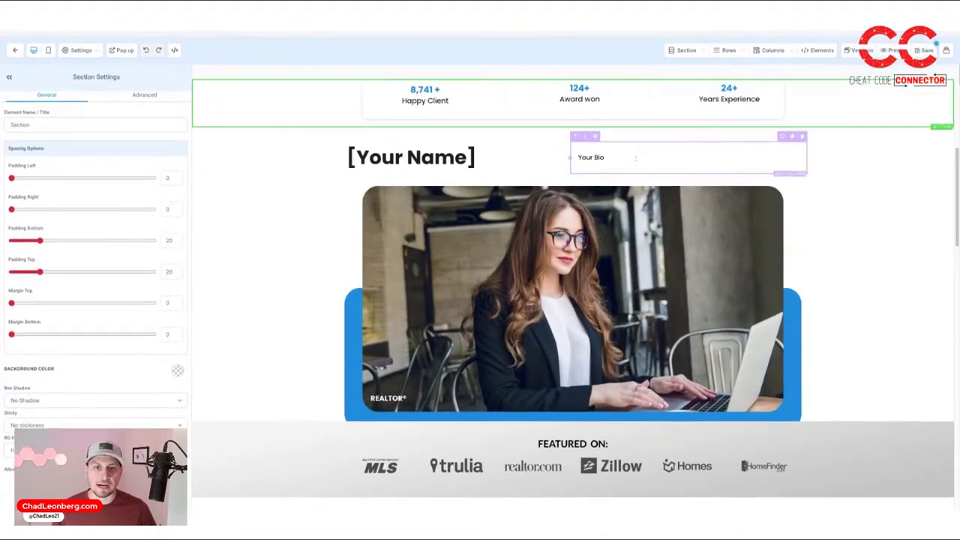
Step: Open the media library for the Happy Client icon image and switch its source to Unsplash to search for pictures
scroll(525, 166, up, 4)
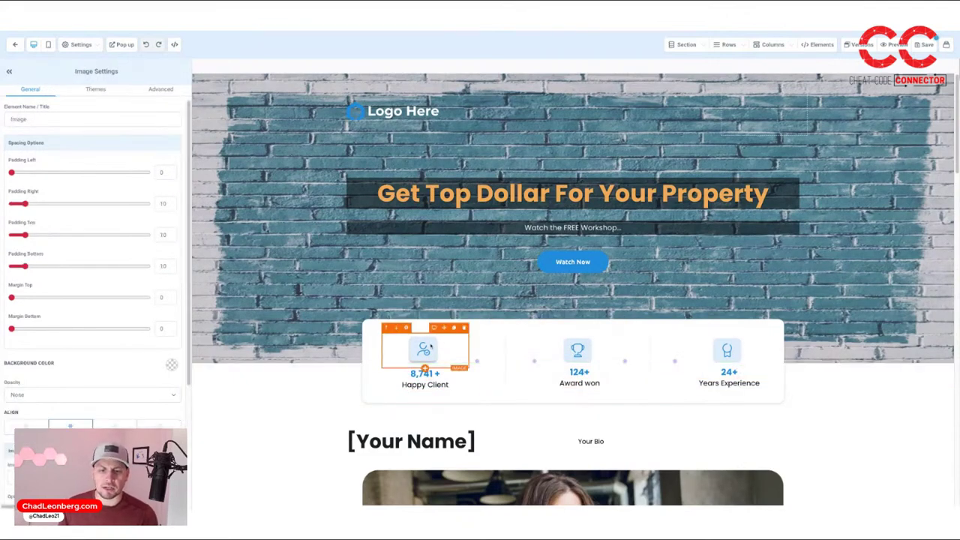
scroll(123, 355, down, 5)
click(164, 336)
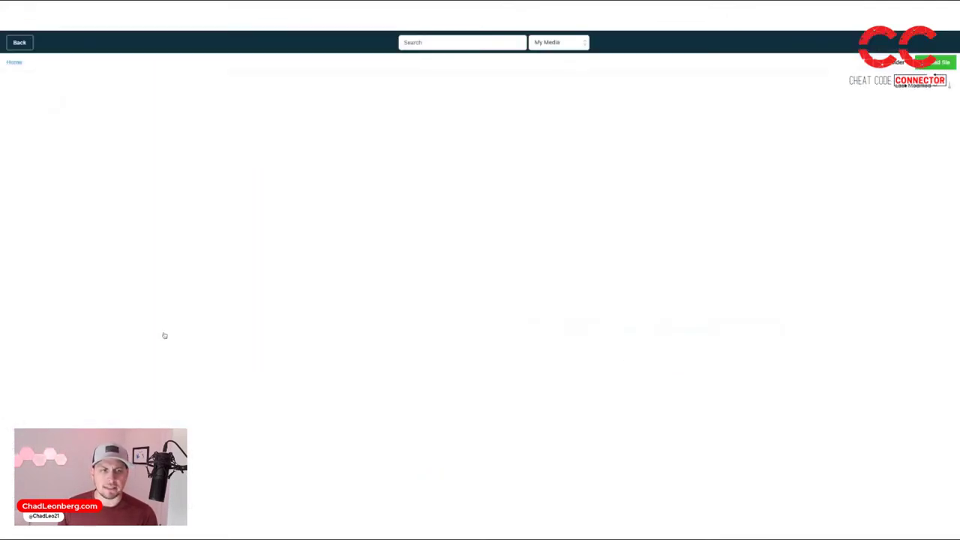
click(546, 43)
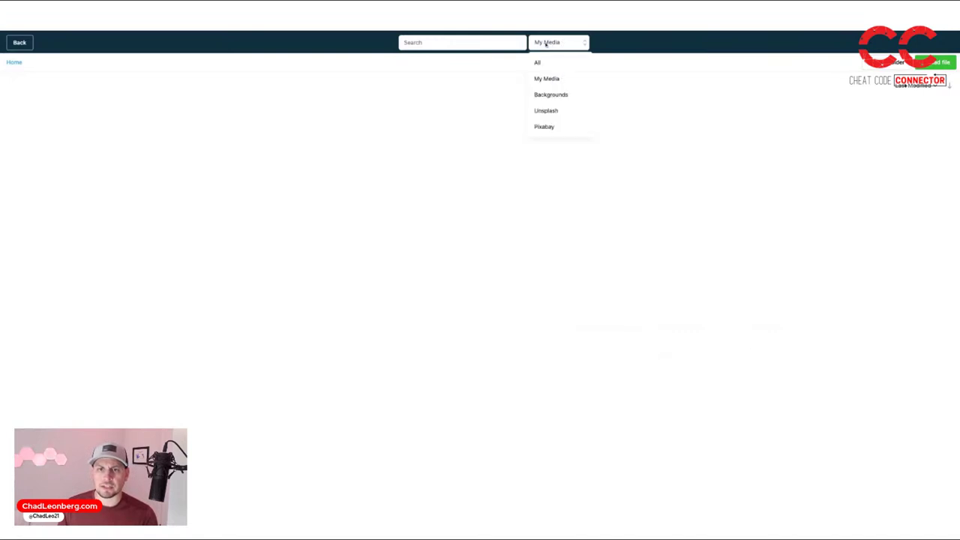
click(546, 110)
click(450, 43)
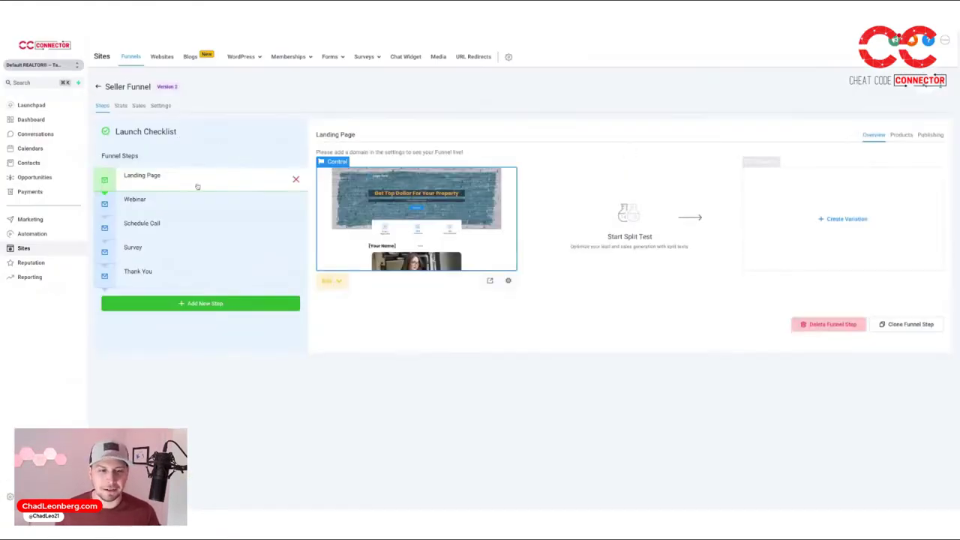
Step: Reopen the Seller Funnel's Landing Page in the page editor
click(326, 283)
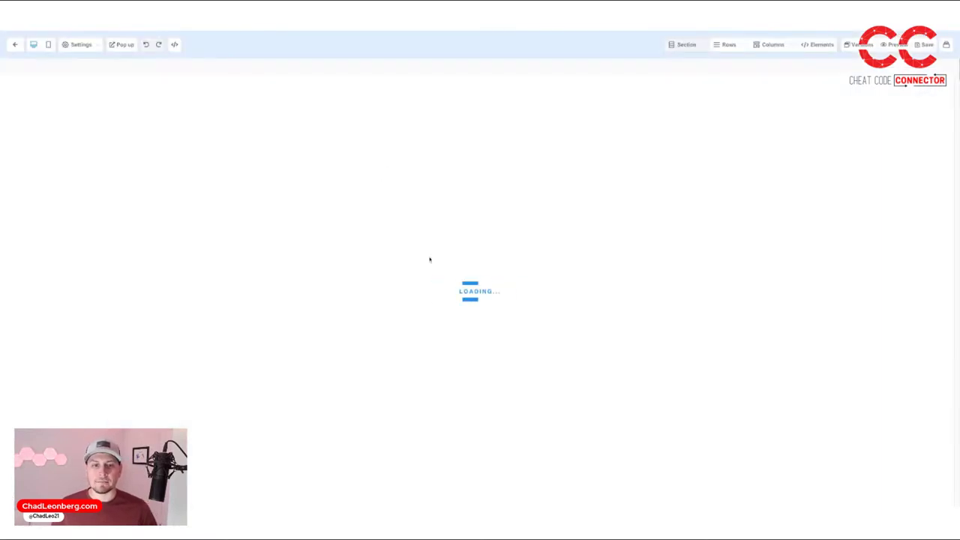
Step: Review the landing page from the hero to Past Clients, including the settings of the Watch Now and appointment Get Started buttons
scroll(592, 310, down, 3)
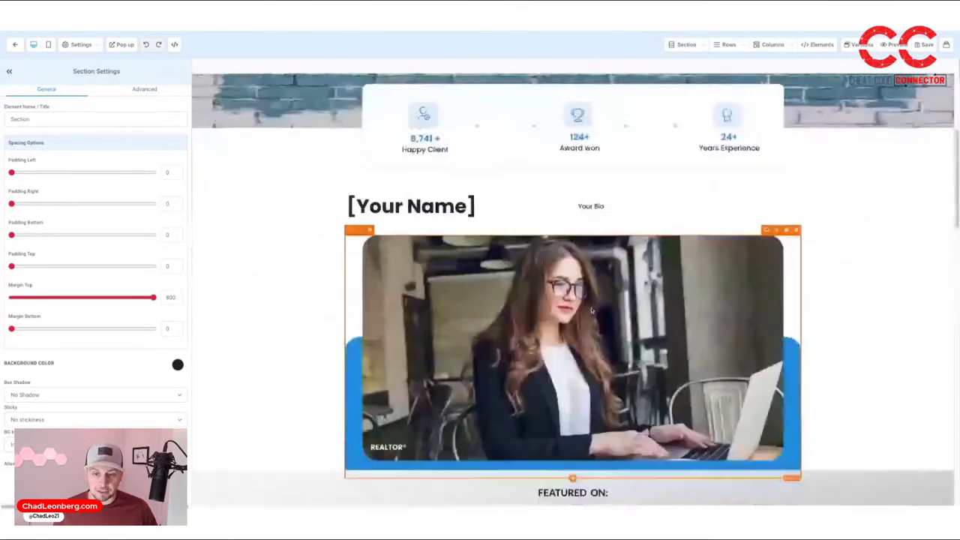
scroll(592, 310, down, 10)
scroll(578, 285, up, 15)
click(572, 261)
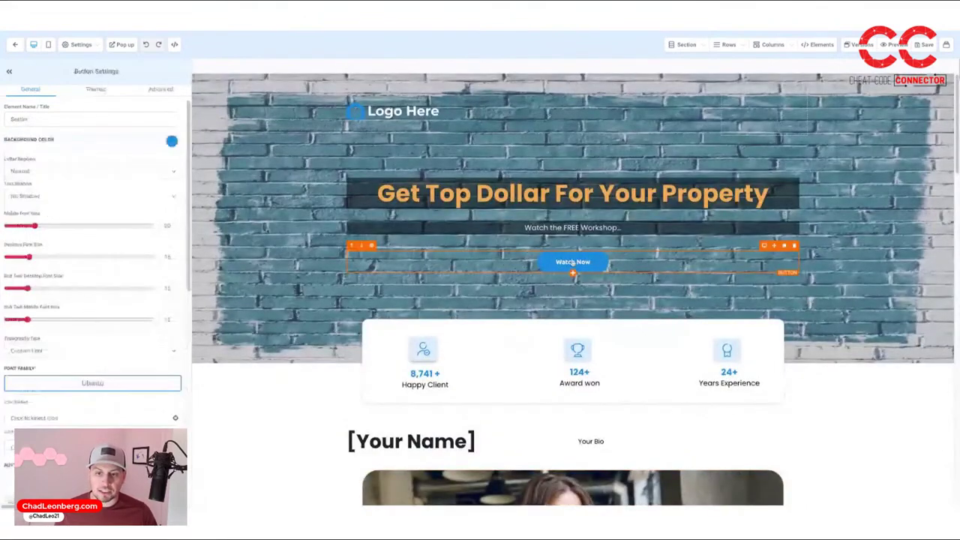
scroll(573, 264, down, 8)
click(576, 169)
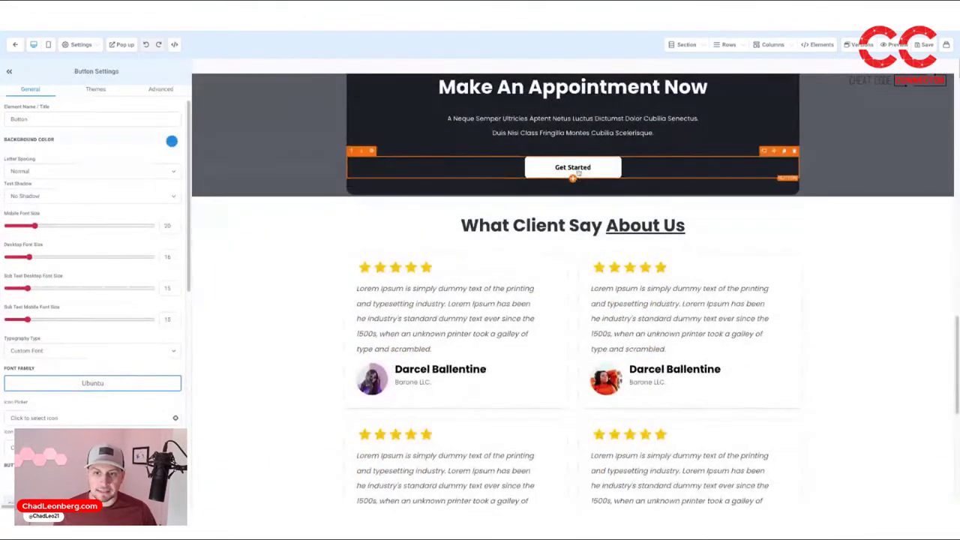
scroll(578, 172, down, 4)
scroll(572, 300, up, 2)
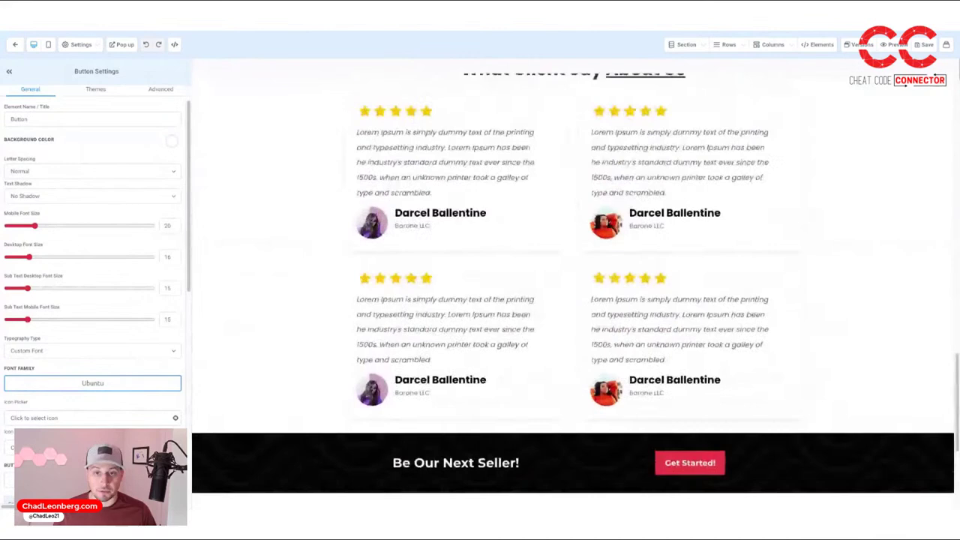
scroll(573, 255, up, 1)
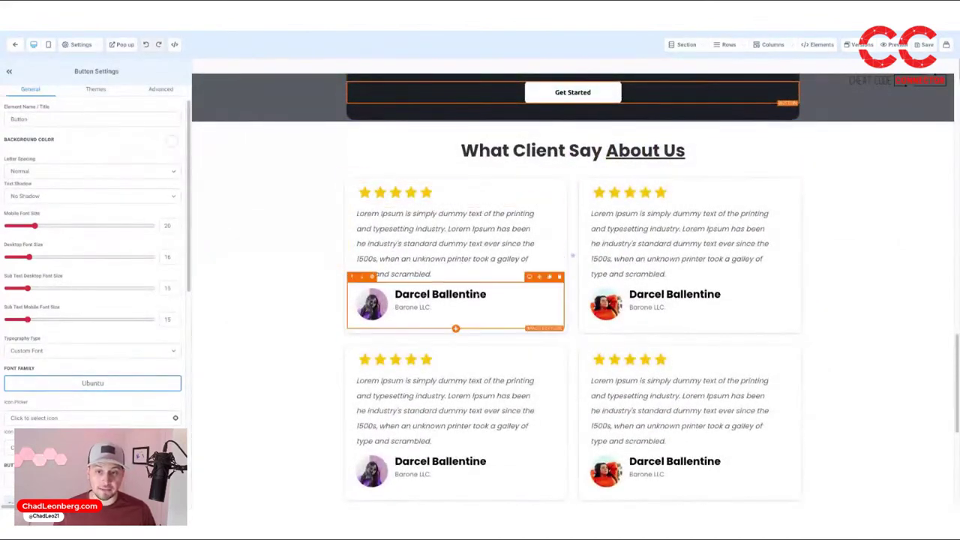
scroll(572, 256, down, 4)
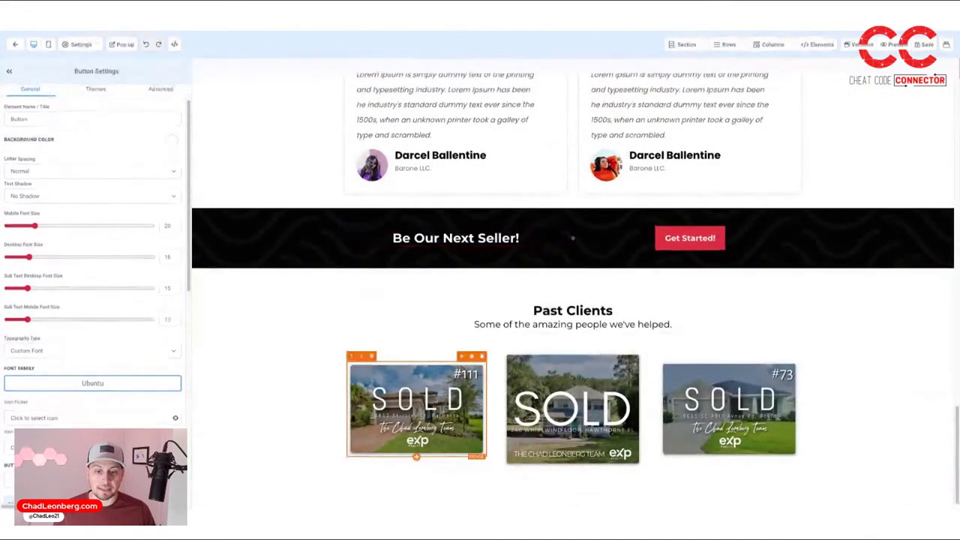
Step: Open the media library for the first sold-home image under Past Clients, and return to the page without replacing the image
click(441, 414)
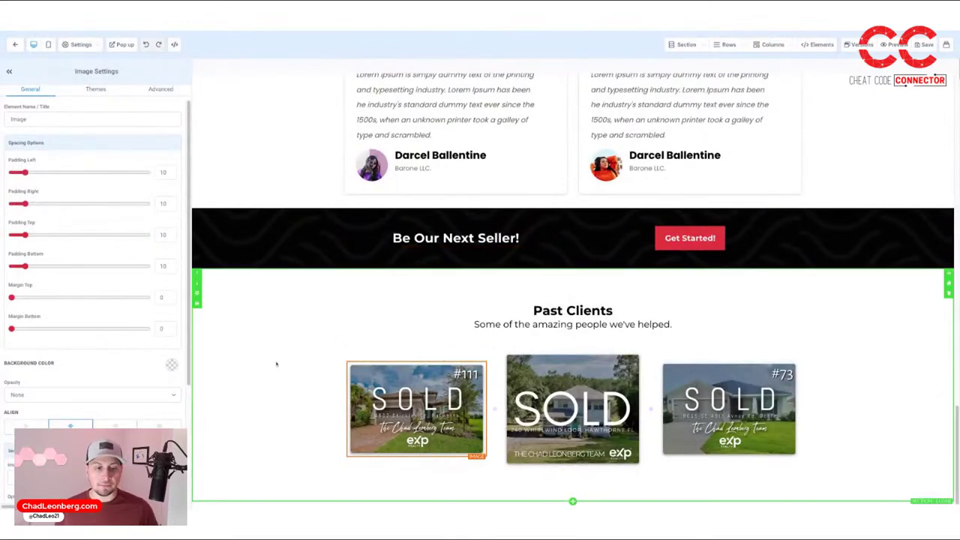
scroll(109, 387, down, 2)
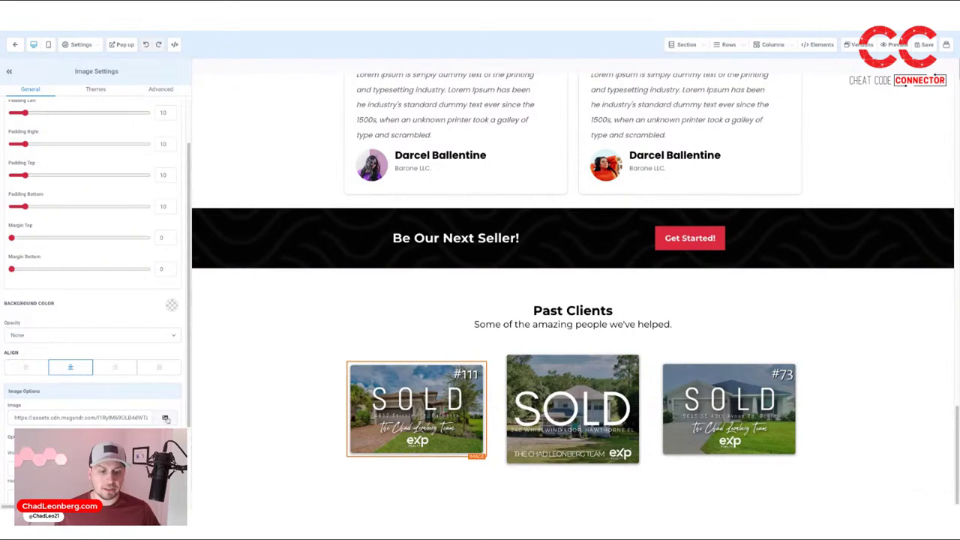
click(166, 418)
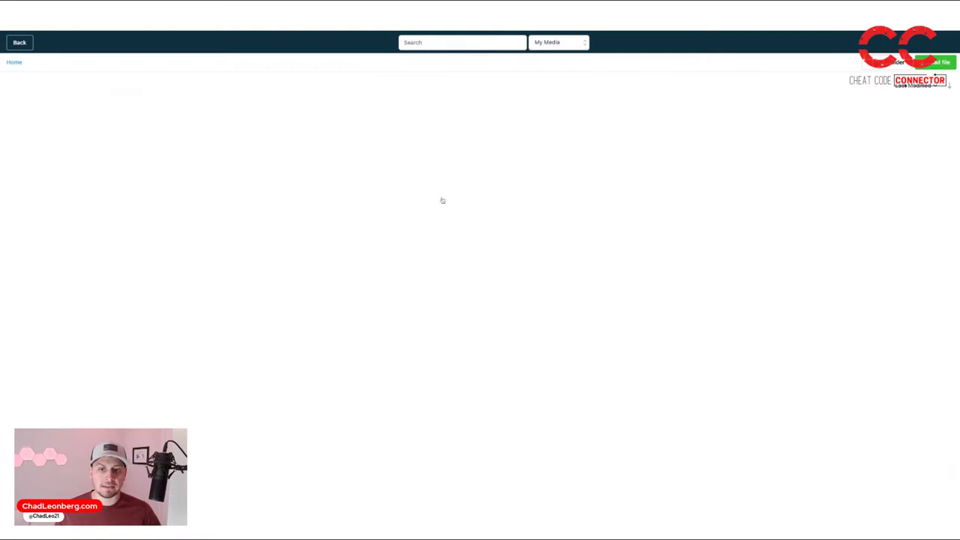
click(19, 43)
Step: Check the text settings of the Get Started buttons in the Be Our Next Seller banner and the Make An Appointment Now section
scroll(439, 360, up, 3)
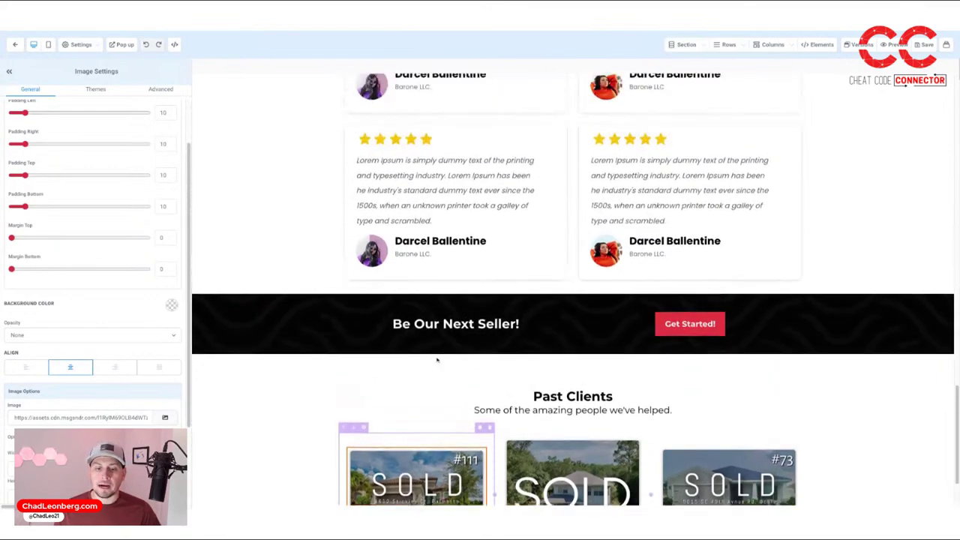
click(707, 381)
scroll(708, 381, up, 10)
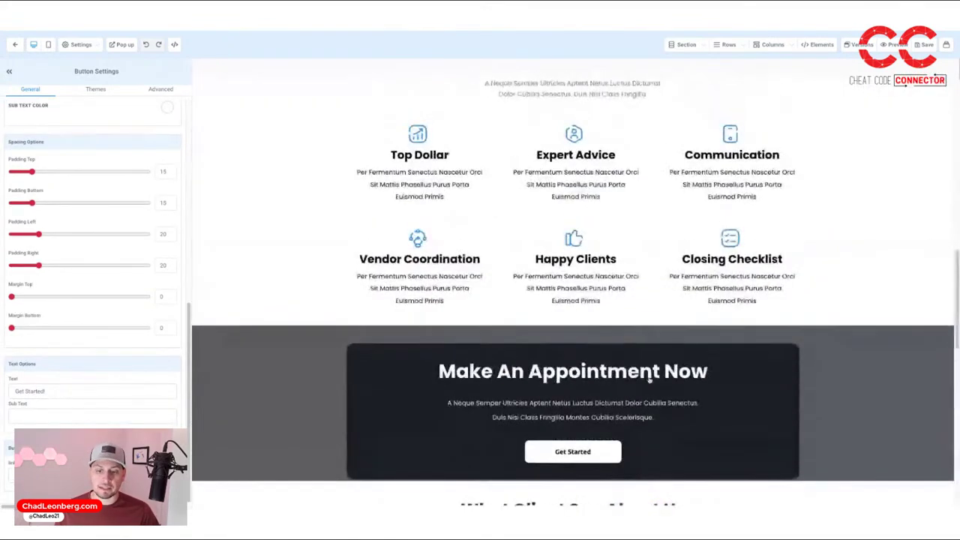
click(574, 452)
scroll(593, 459, up, 4)
scroll(593, 458, up, 10)
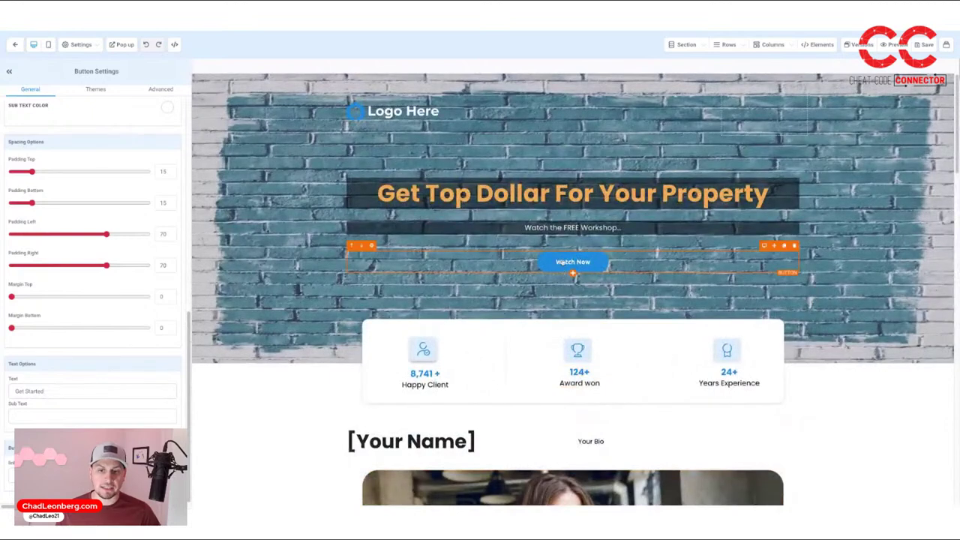
Step: Set the hero's Watch Now button text to Sign Up, and replace that wording with View Now
click(563, 262)
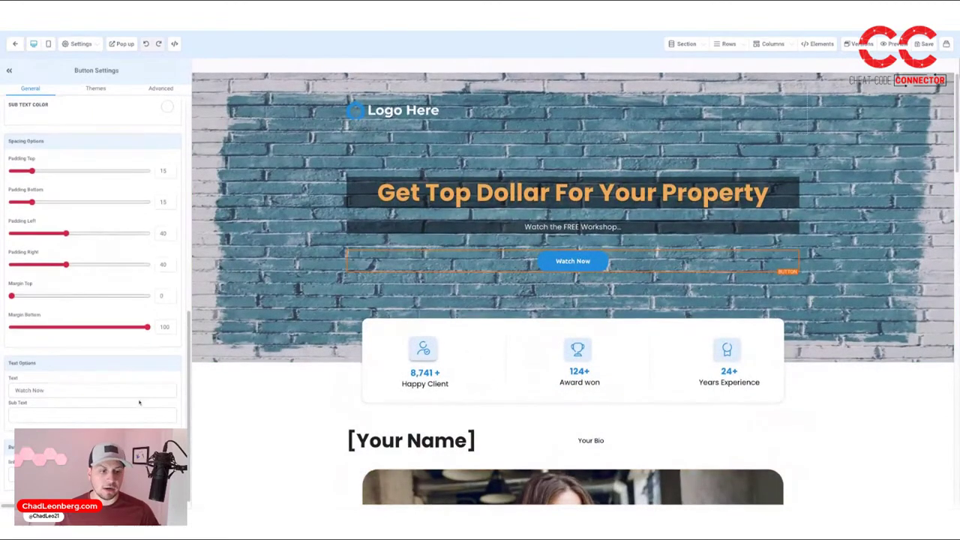
click(85, 391)
key(ctrl+a)
text(Sign Up)
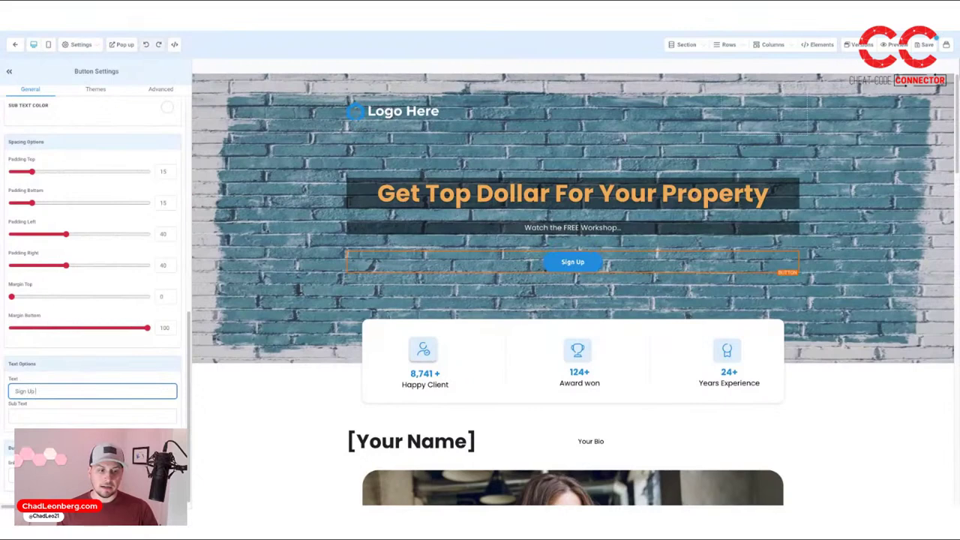
key(ctrl+a)
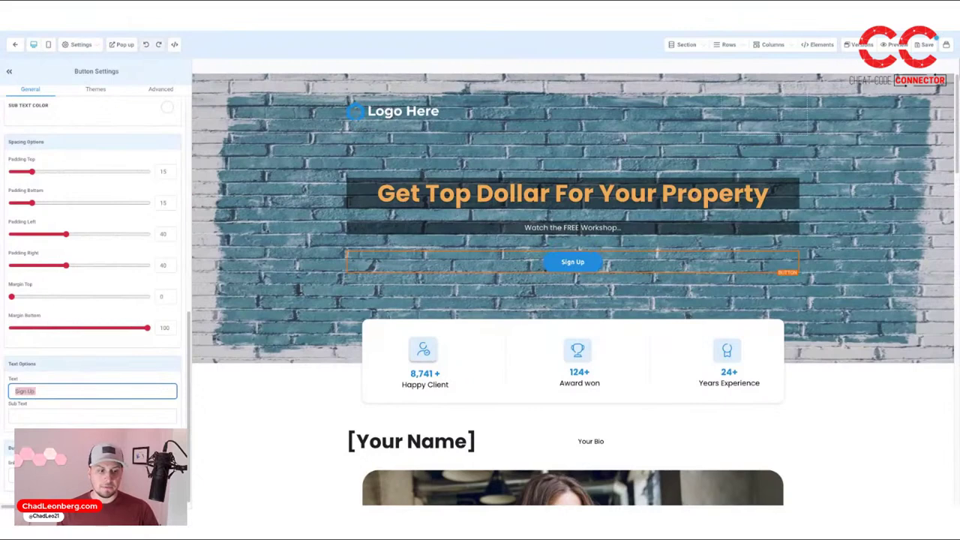
text(View Ne)
text(w)
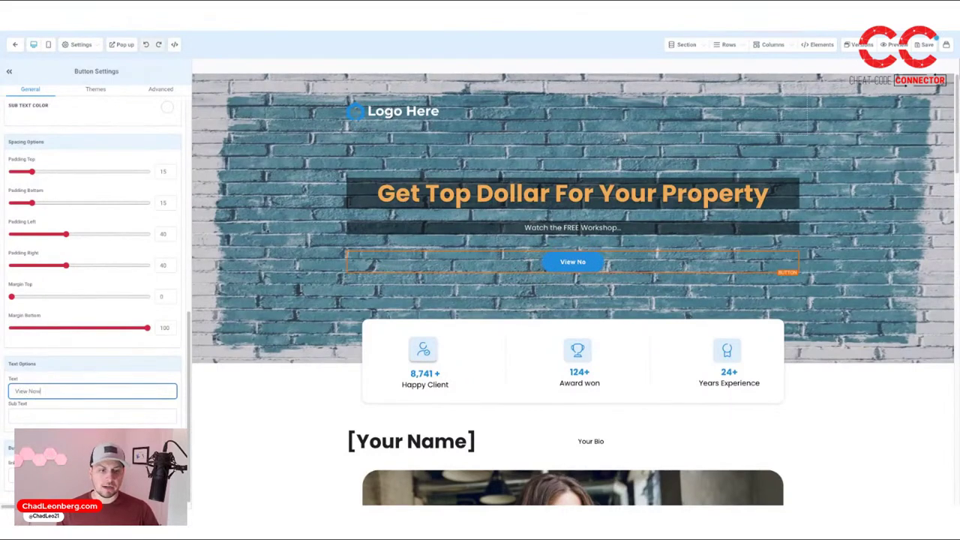
click(550, 264)
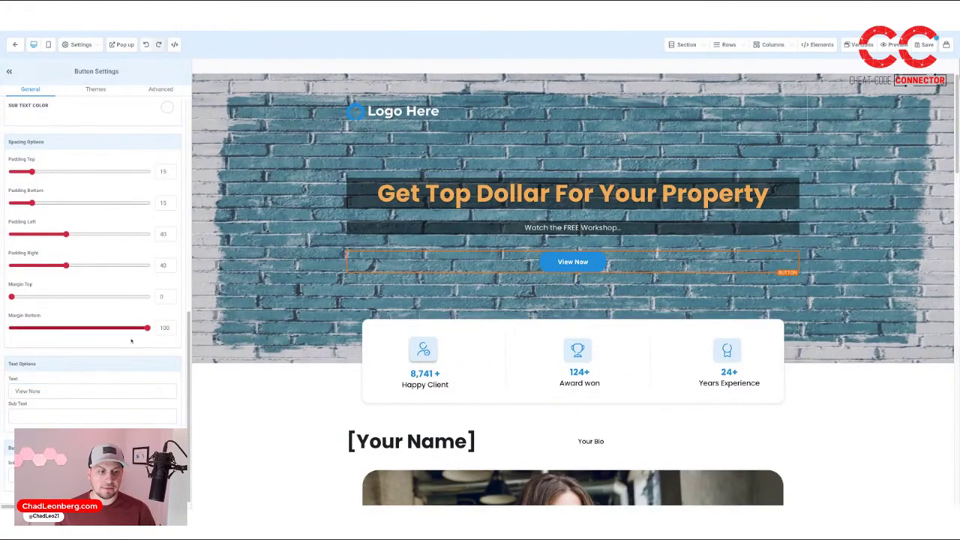
Step: Try Simple Process as the sub text of the hero button
click(79, 415)
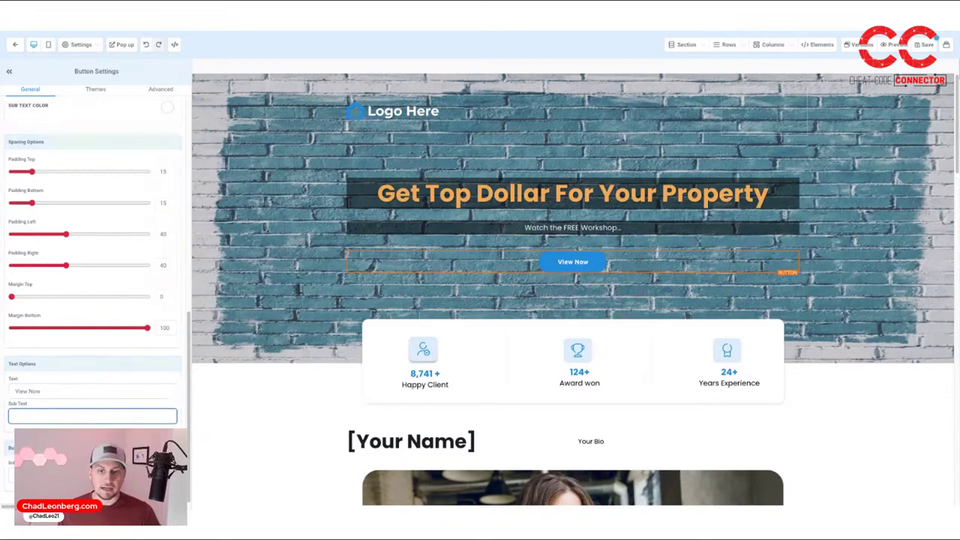
text(C)
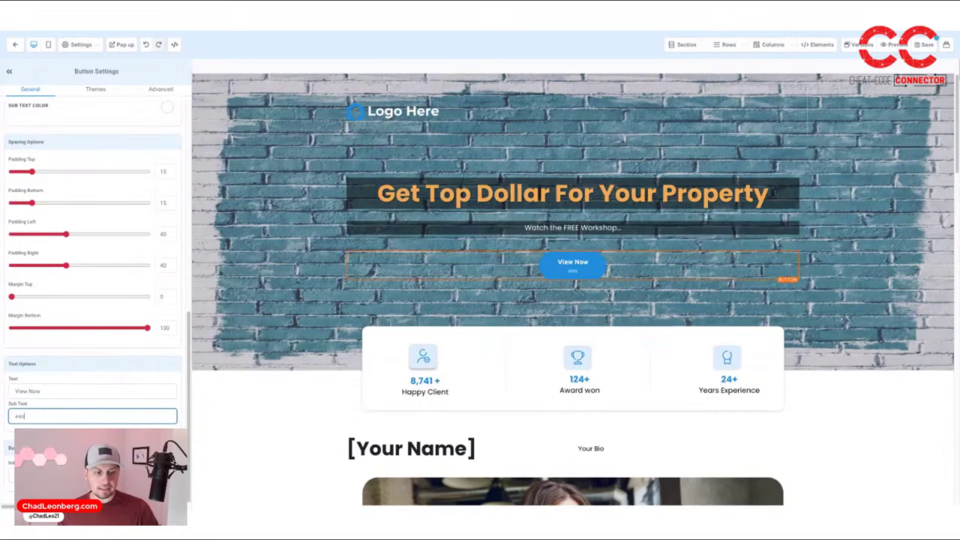
key(BackSpace)
key(BackSpace)
key(BackSpace)
text(Simple )
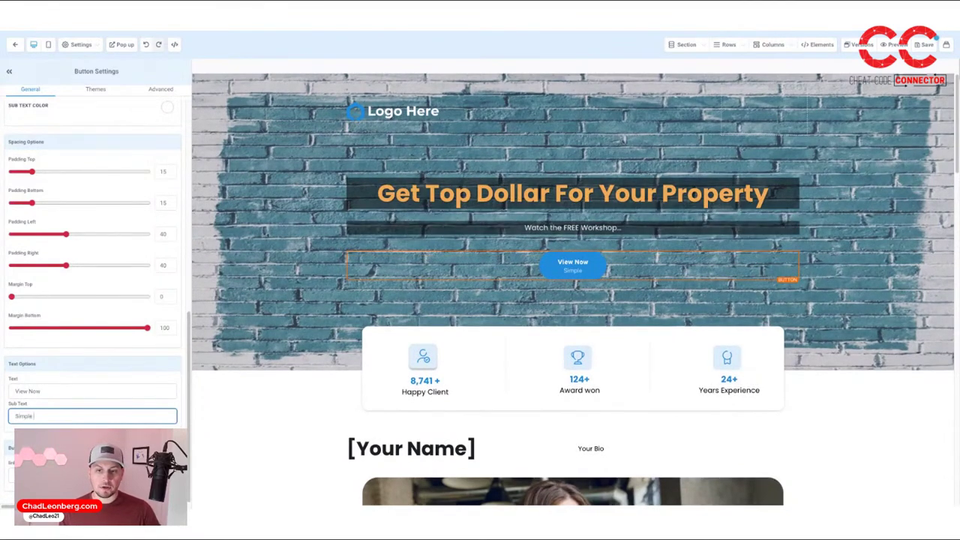
text(Process)
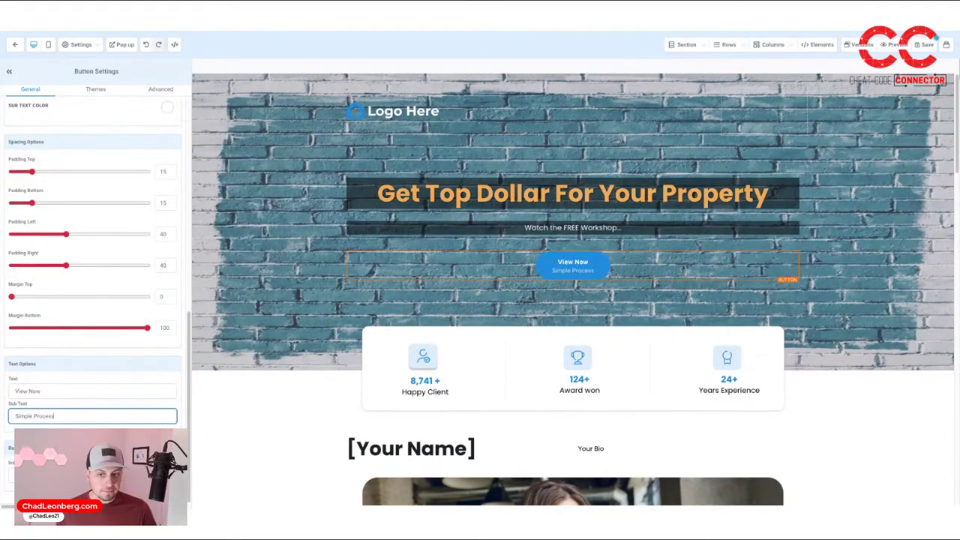
Step: Try My Signature Steps as the hero button's sub text, and clear the sub text
drag(55, 417, 13, 417)
text(My Signature s)
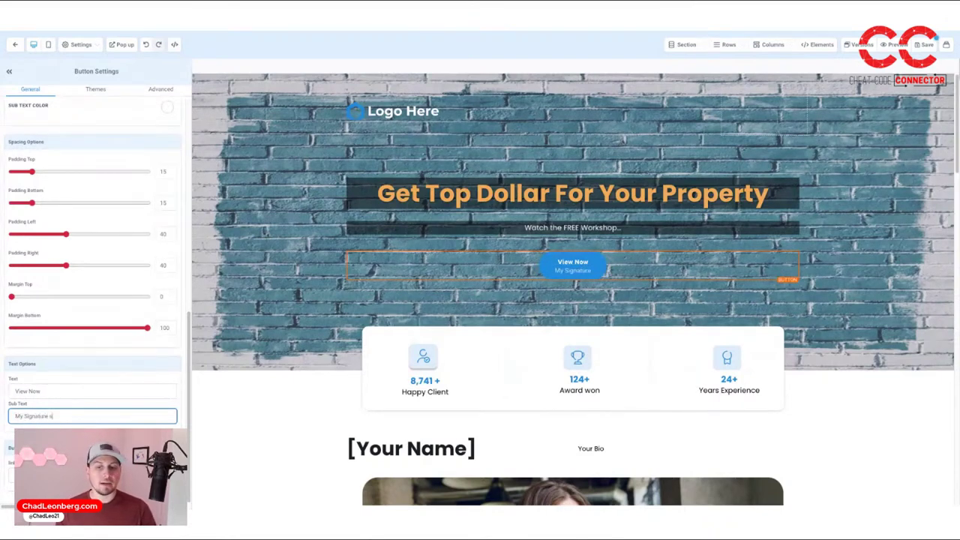
key(BackSpace)
text(Steps)
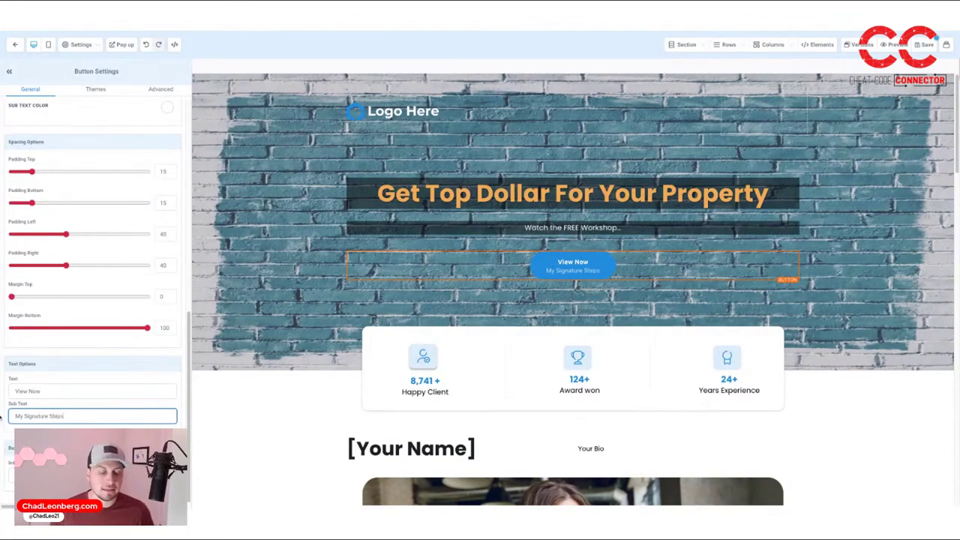
key(ctrl+a)
key(BackSpace)
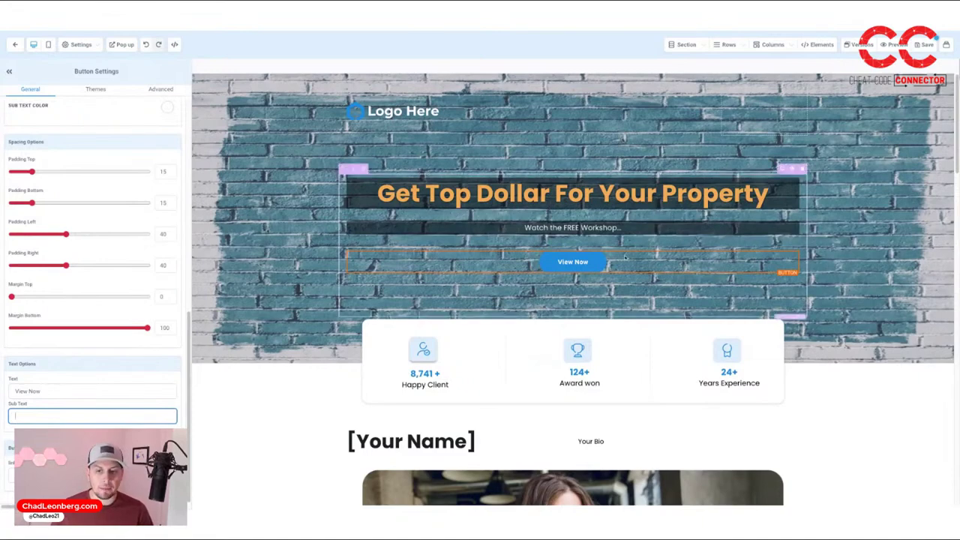
Step: Open the settings of the Get Started! button in the Be Our Next Seller banner
scroll(752, 223, down, 10)
scroll(752, 223, down, 5)
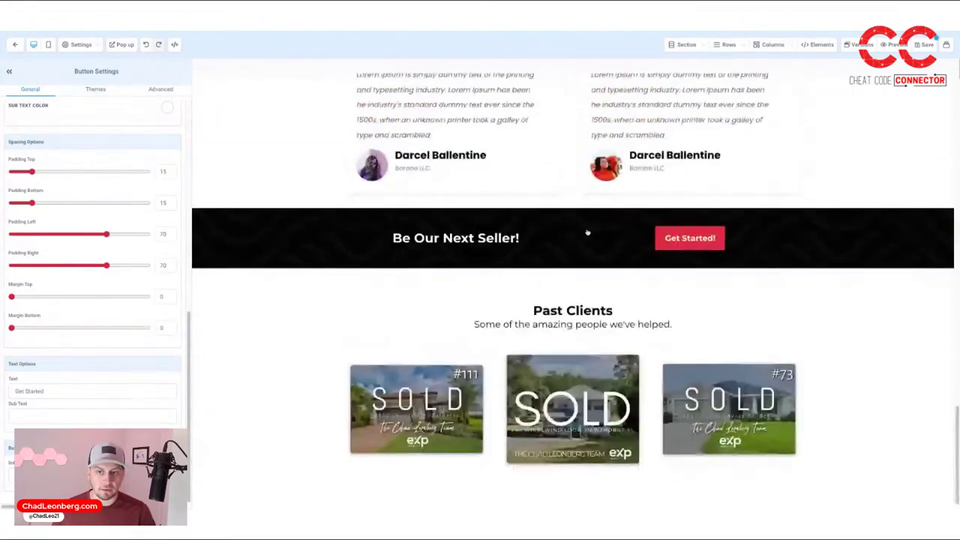
click(677, 238)
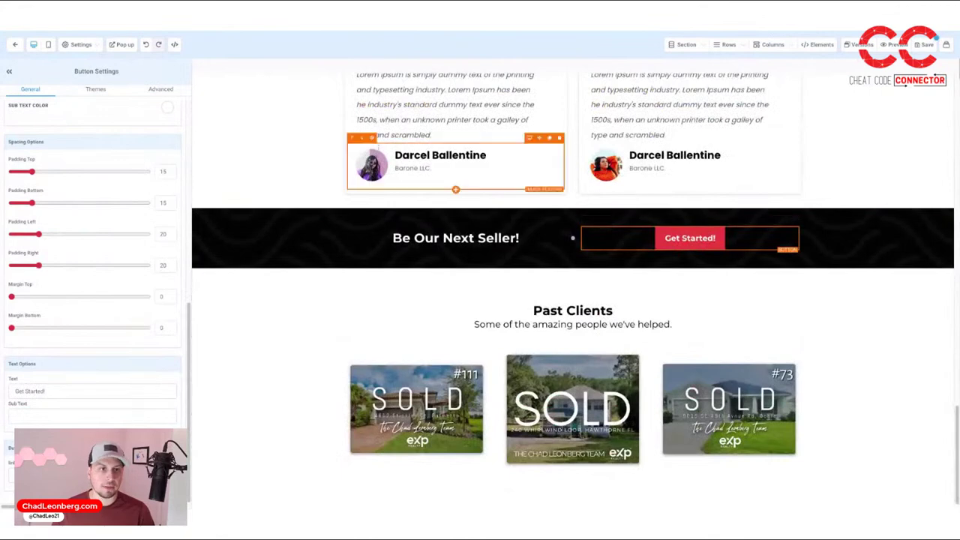
Step: Switch the form in the page's pop-up from Lead Gen to Seller Workshop, and close the pop-up
click(122, 44)
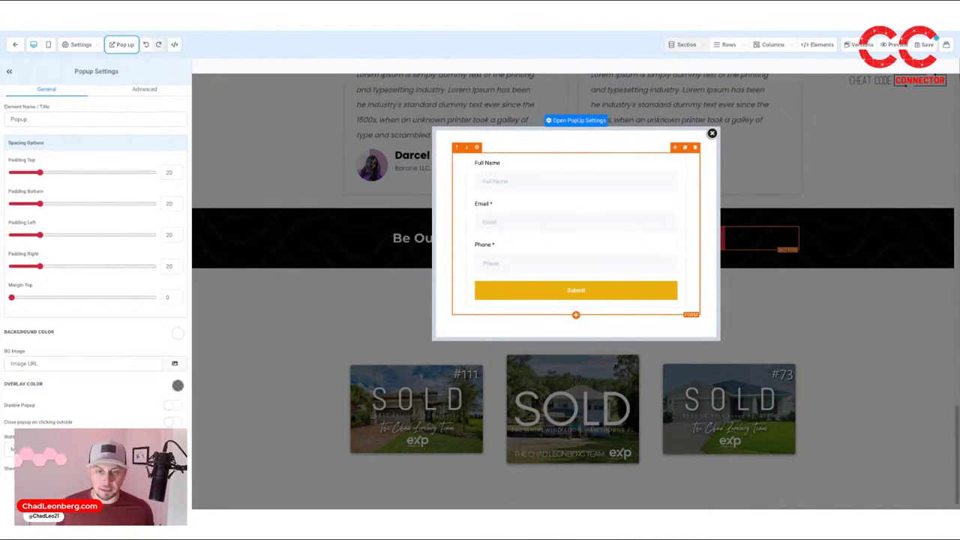
click(592, 213)
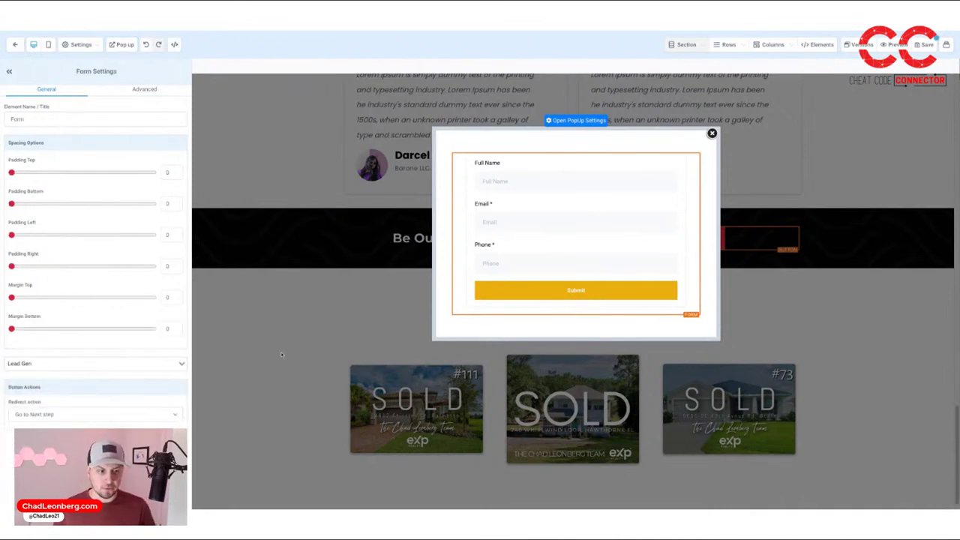
click(85, 366)
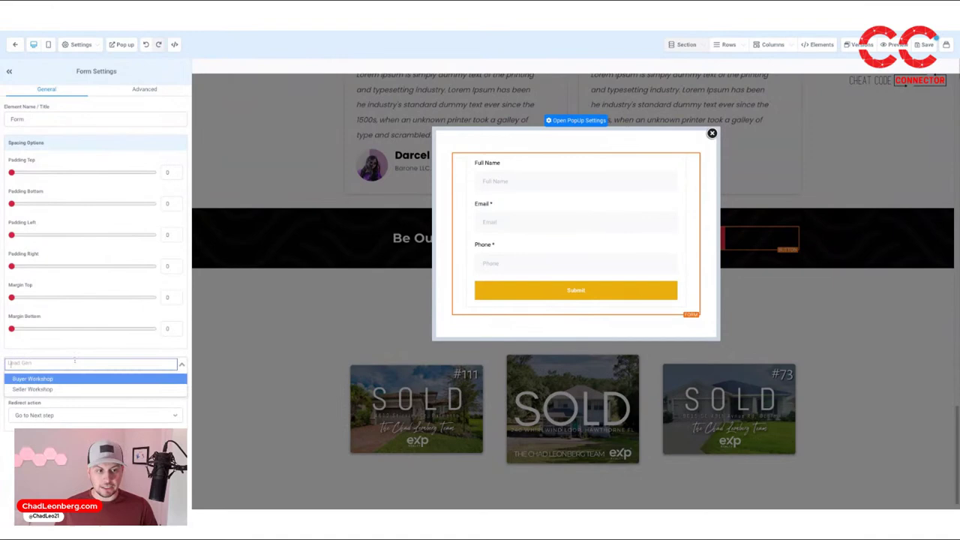
click(112, 388)
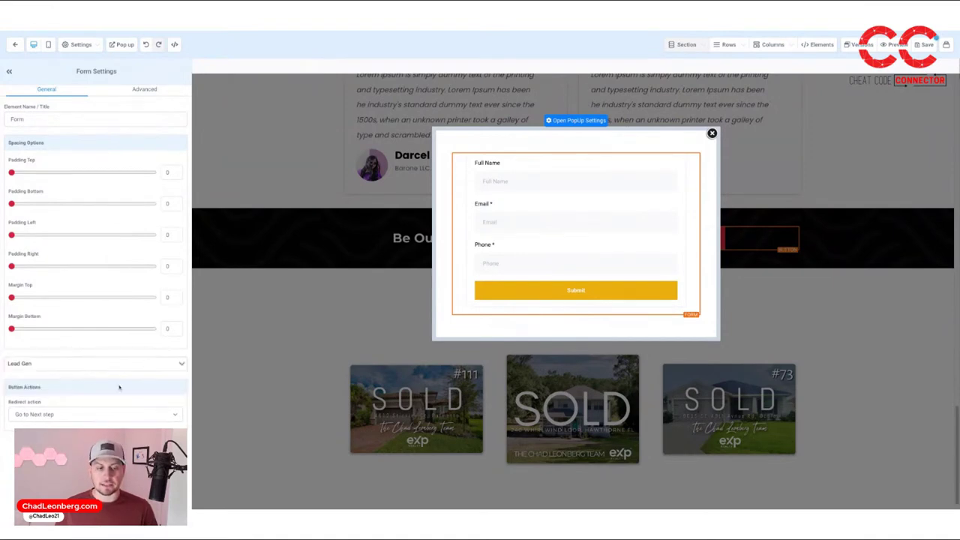
click(106, 363)
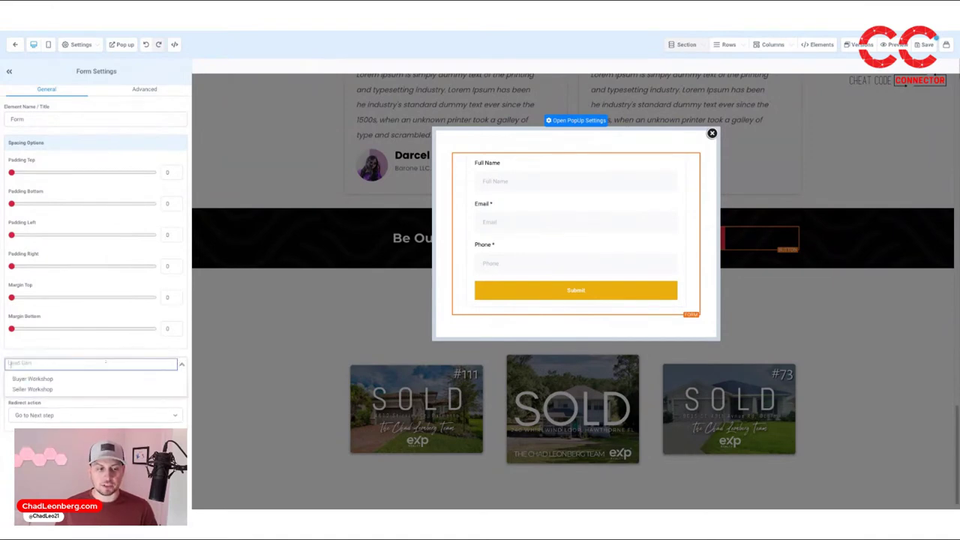
click(83, 390)
click(66, 363)
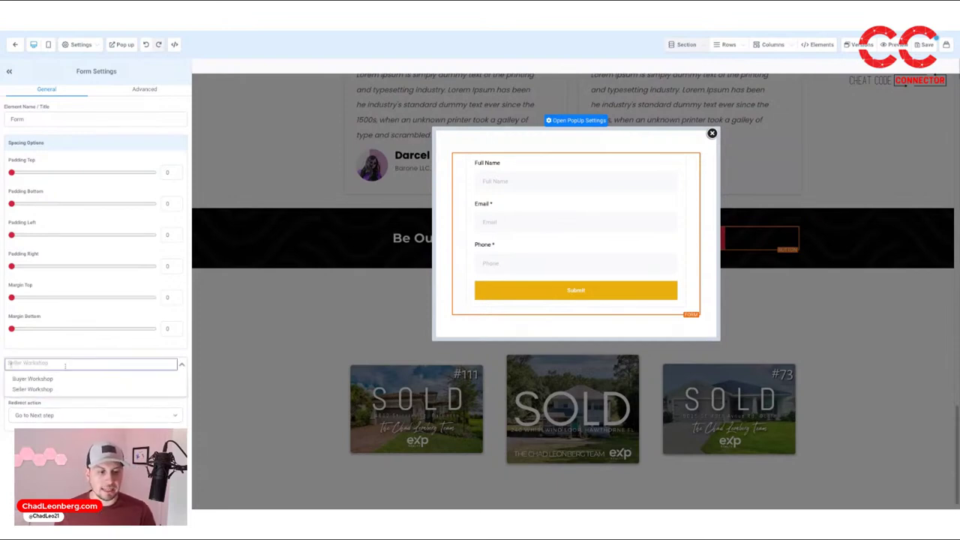
click(65, 390)
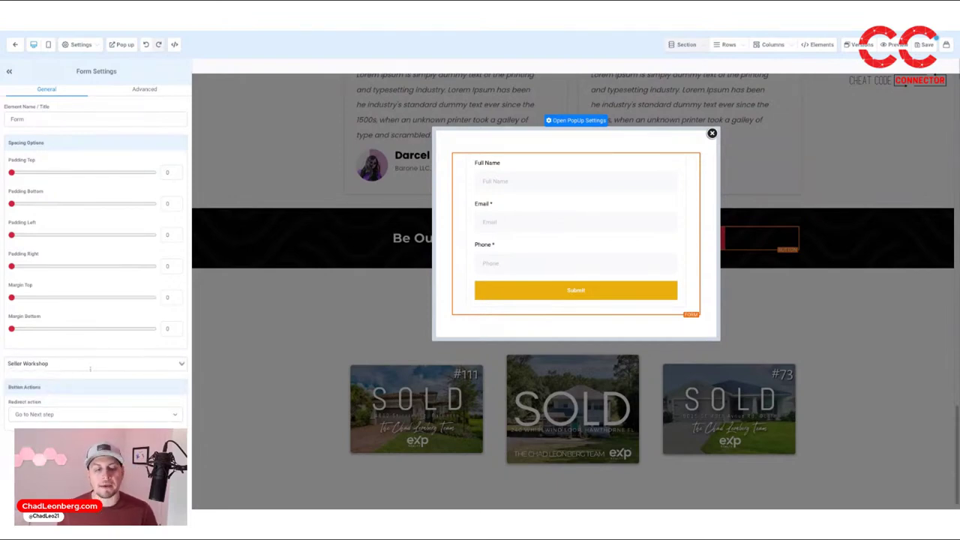
click(90, 367)
click(90, 391)
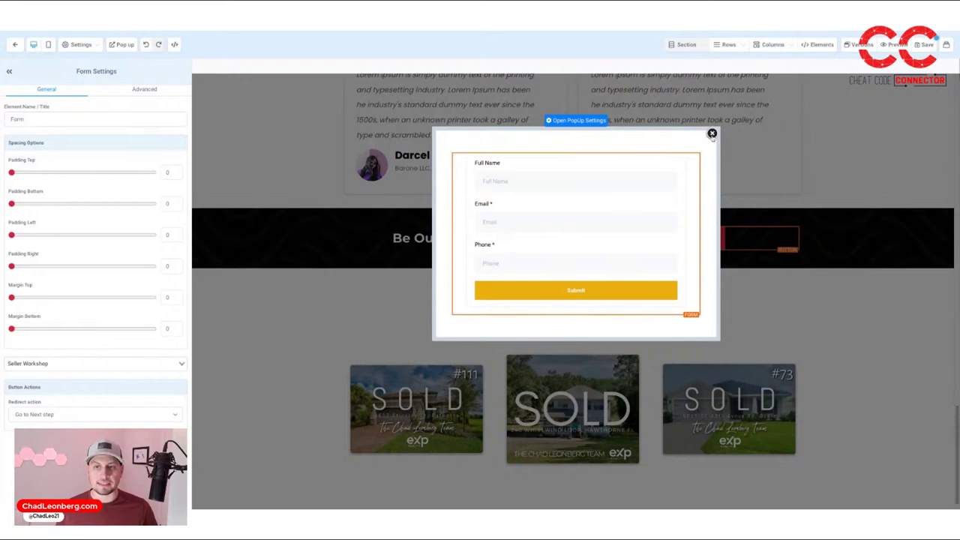
click(712, 133)
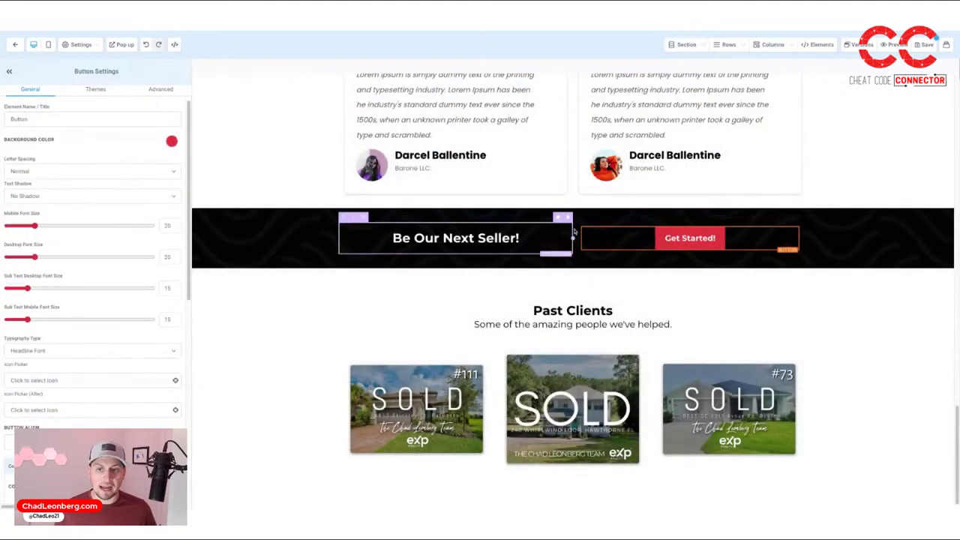
Step: Review the settings of the Get Started! button in the Be Our Next Seller banner and of the form in the page's pop-up
click(690, 238)
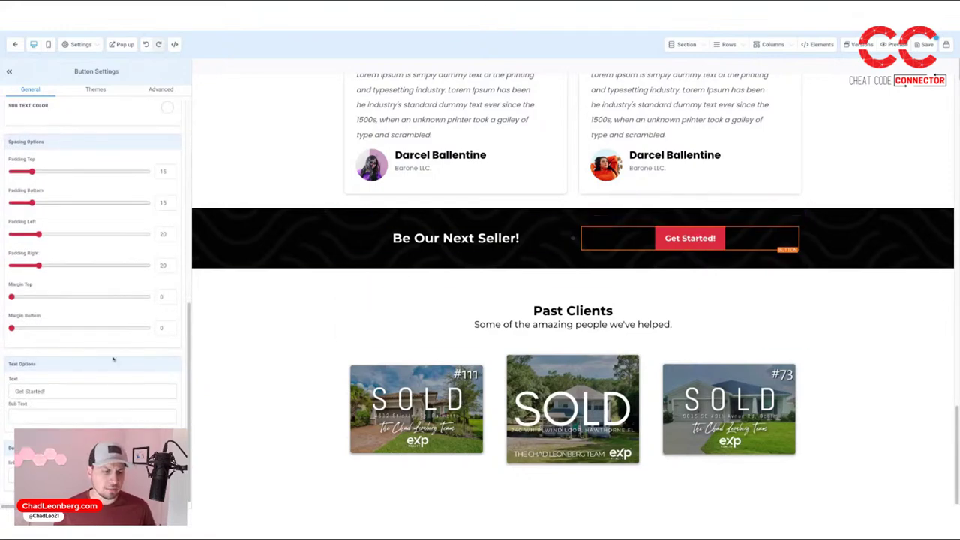
click(122, 44)
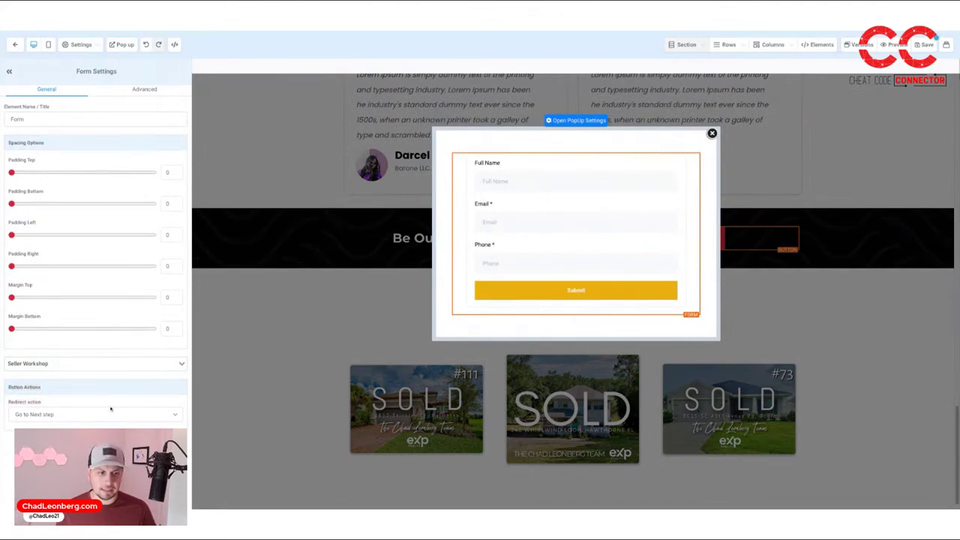
Step: Switch to the funnel page with the Top Dollar For Our Sellers video
click(947, 46)
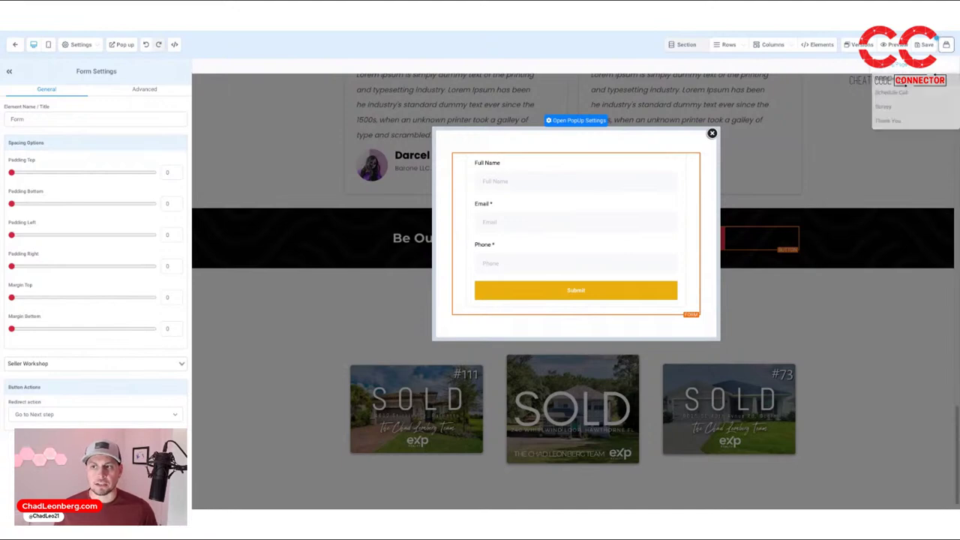
click(947, 45)
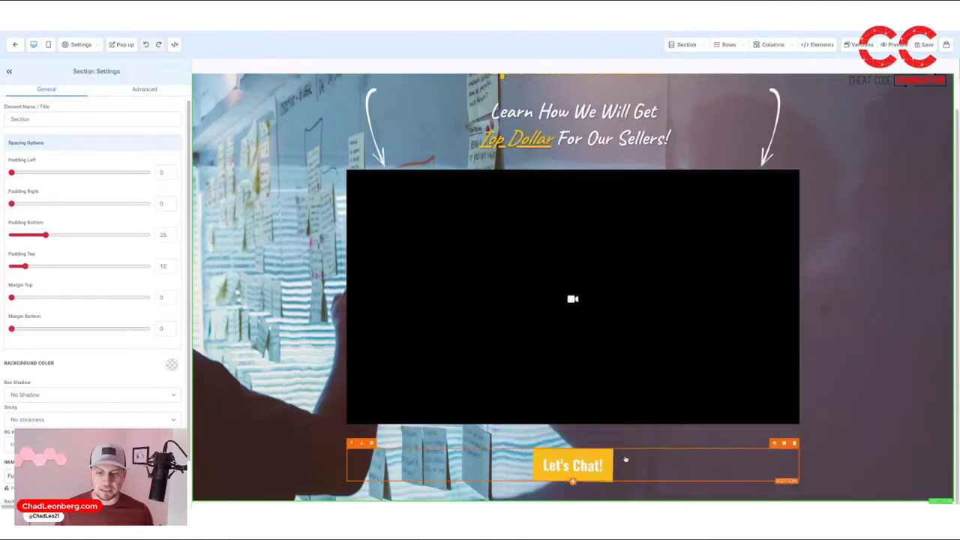
scroll(637, 268, down, 1)
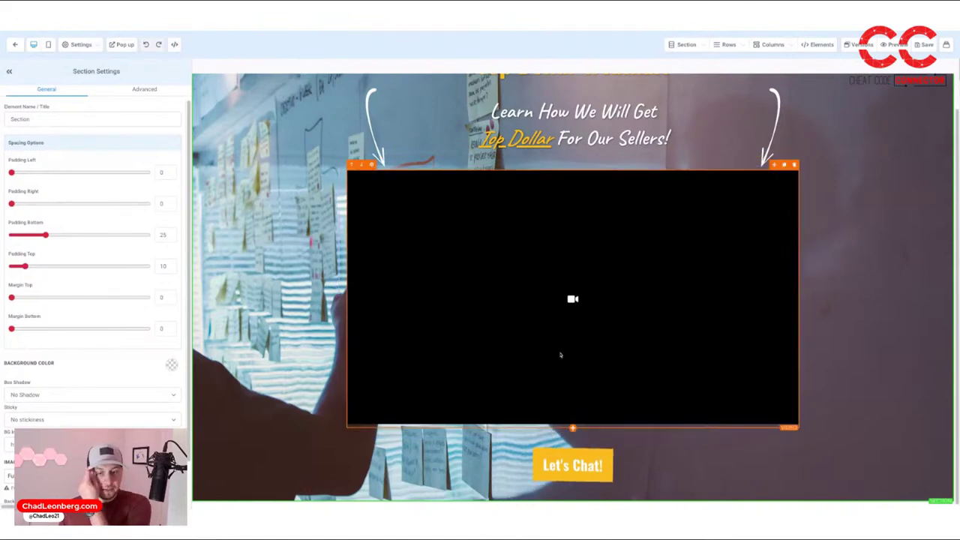
Step: Set the video type of the video above the Let's Chat! button to Hosted Video
click(484, 311)
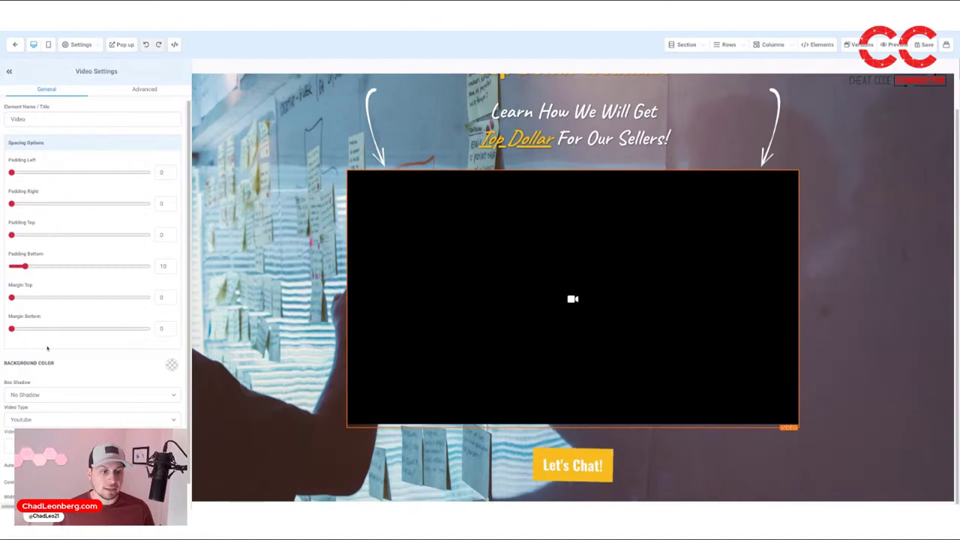
scroll(45, 352, down, 1)
click(33, 424)
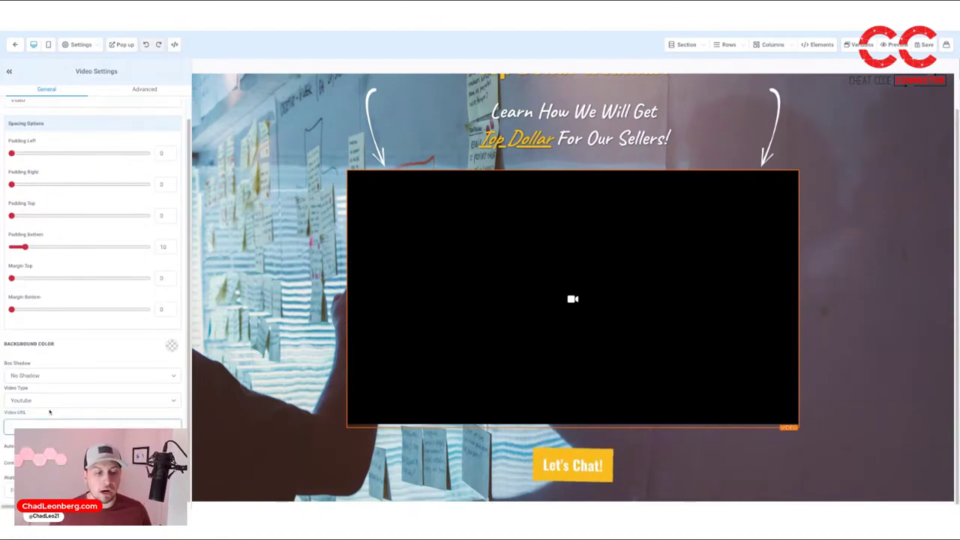
click(51, 404)
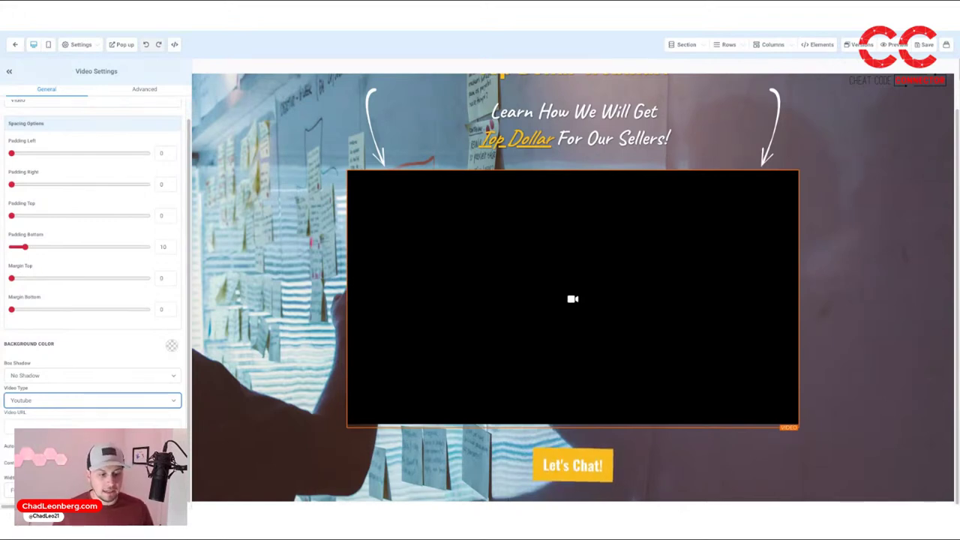
key(Down)
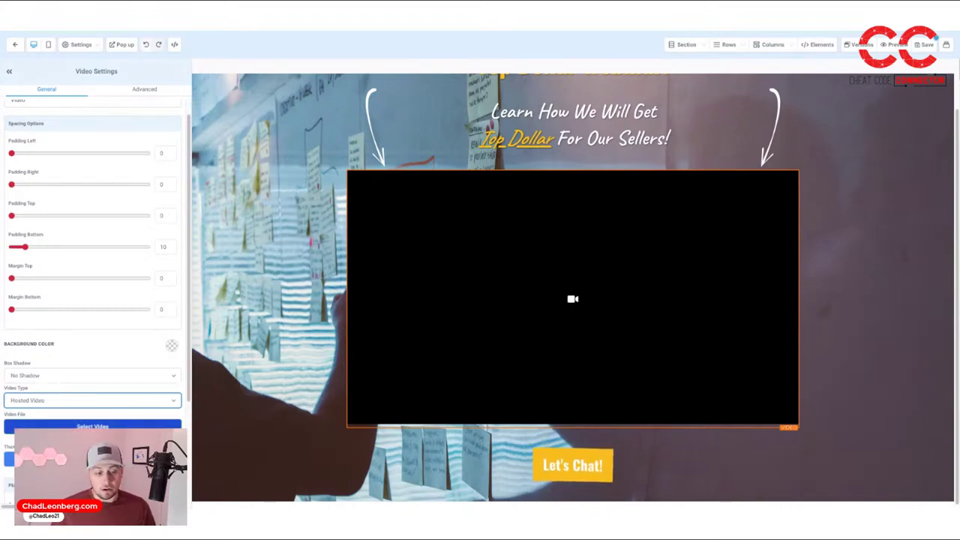
Step: View the media library for the hosted video file and return to the page without choosing a file
key(Tab)
key(Return)
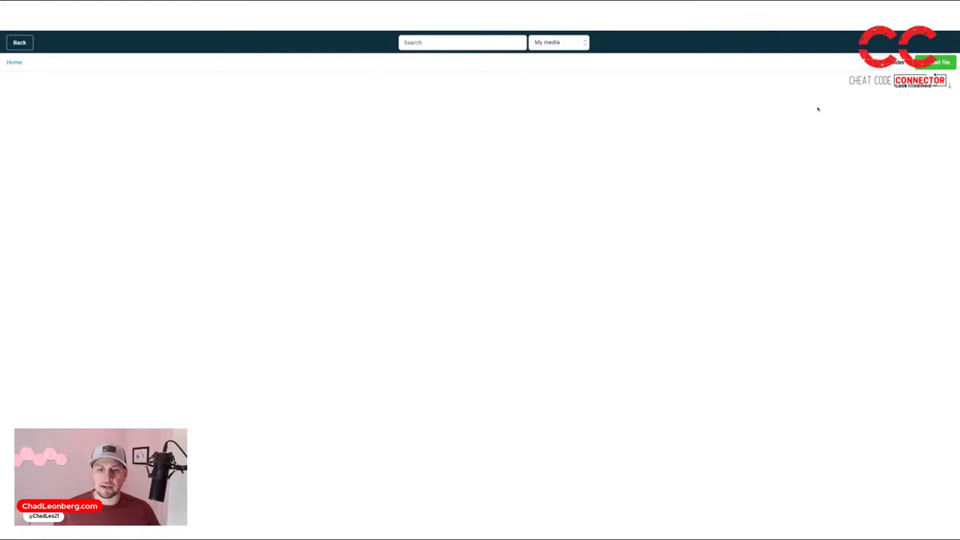
click(20, 43)
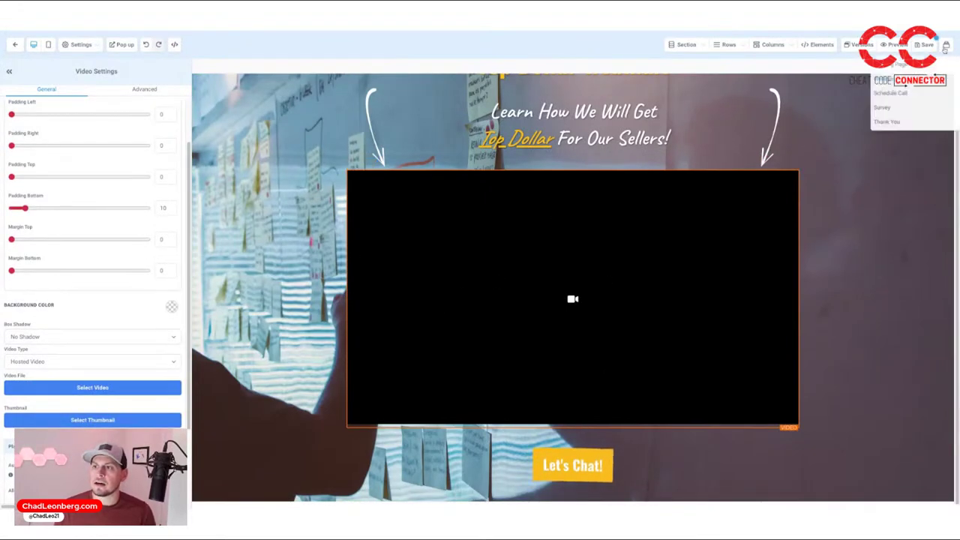
Step: Add "now" as the sub text of the Let's Chat! button and go to its action setting
click(588, 467)
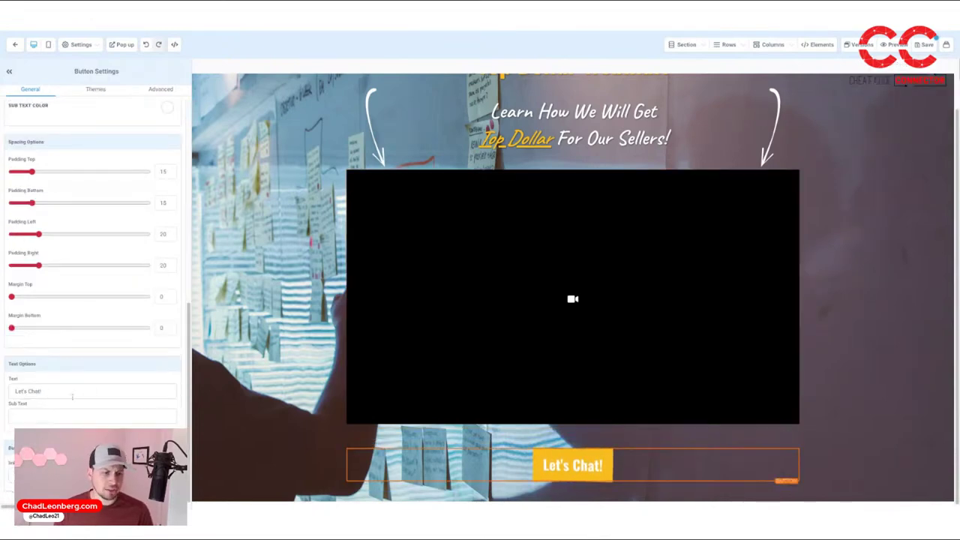
click(38, 417)
text(now)
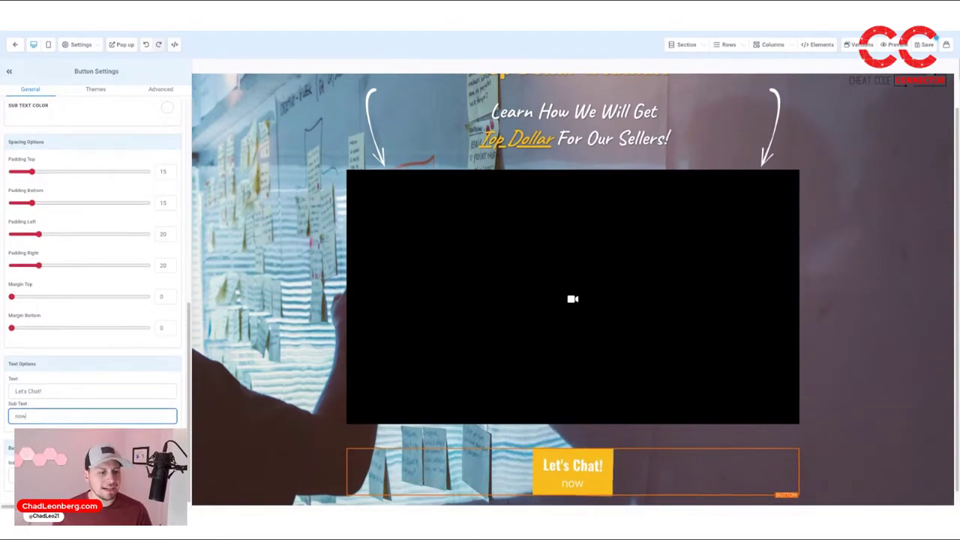
click(75, 475)
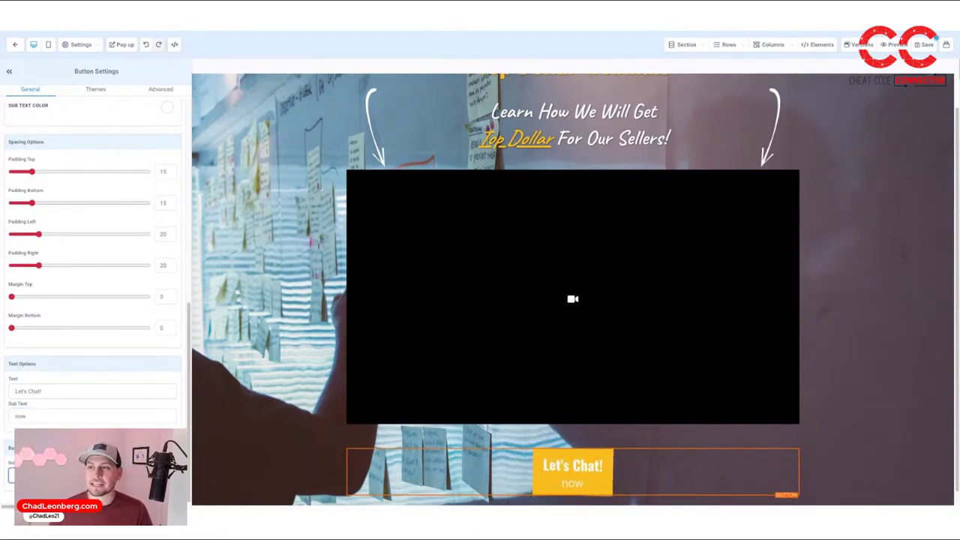
Step: Switch to the funnel's Schedule Call page and check which calendar its calendar element uses
click(894, 44)
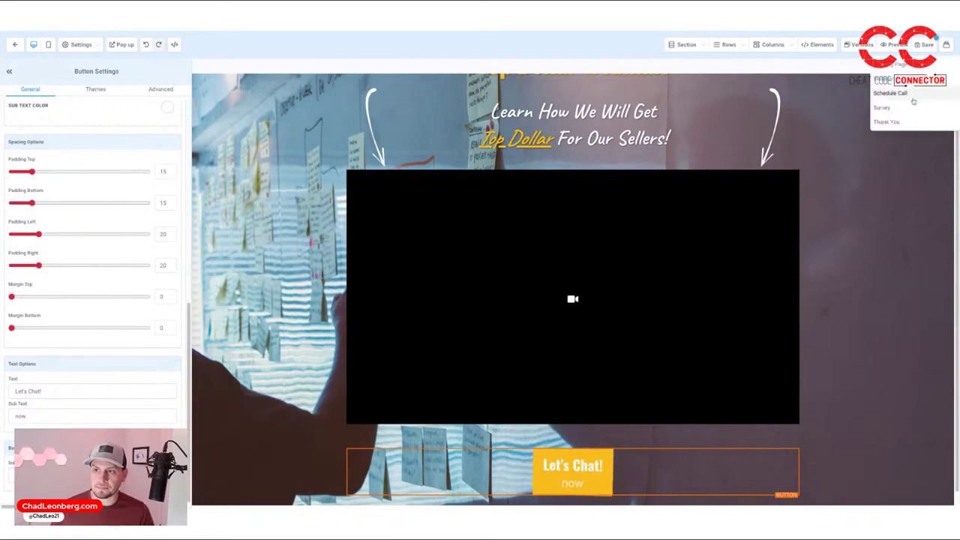
click(915, 99)
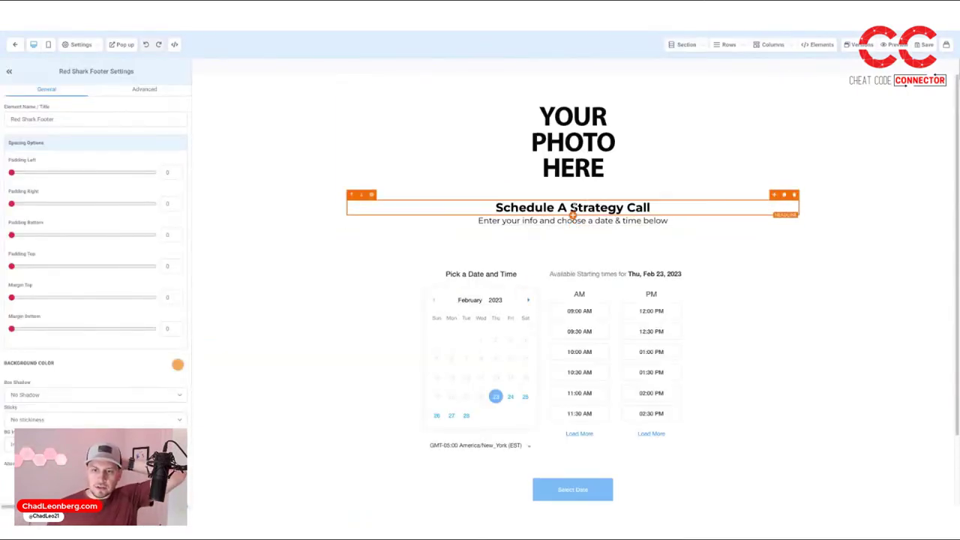
click(533, 342)
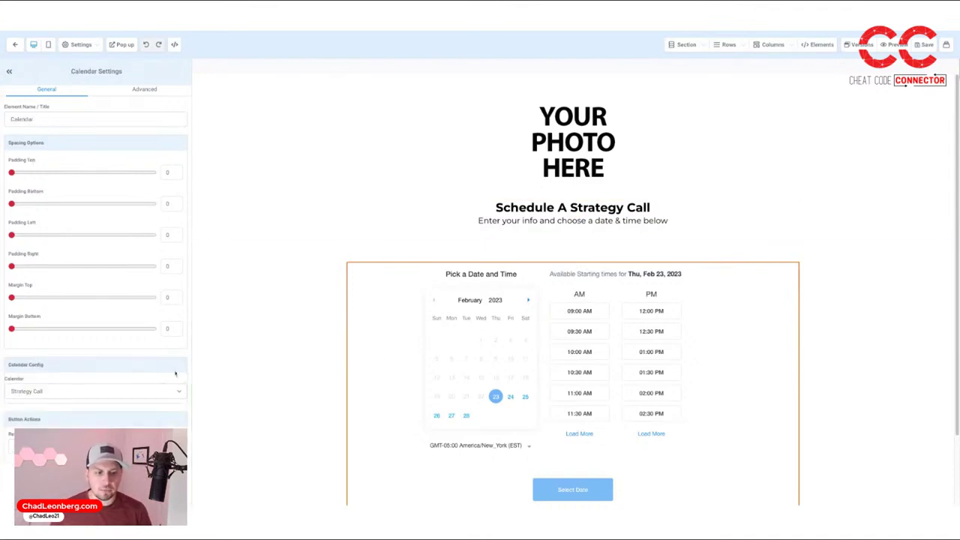
click(120, 392)
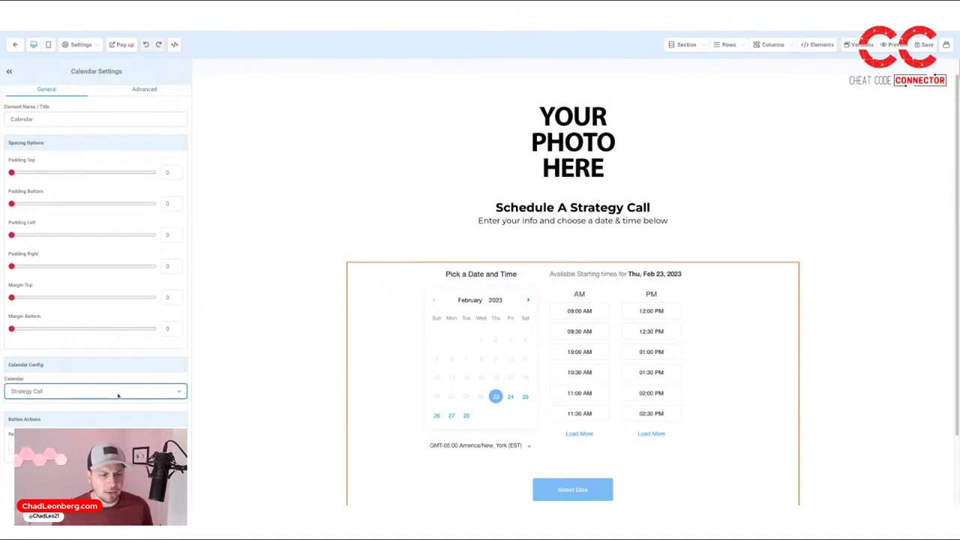
drag(34, 366, 22, 364)
click(278, 388)
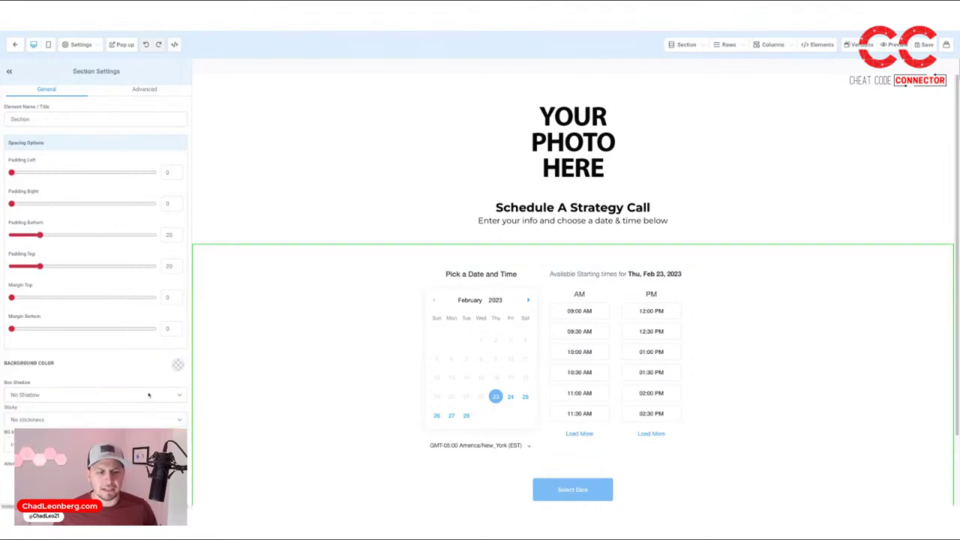
click(482, 370)
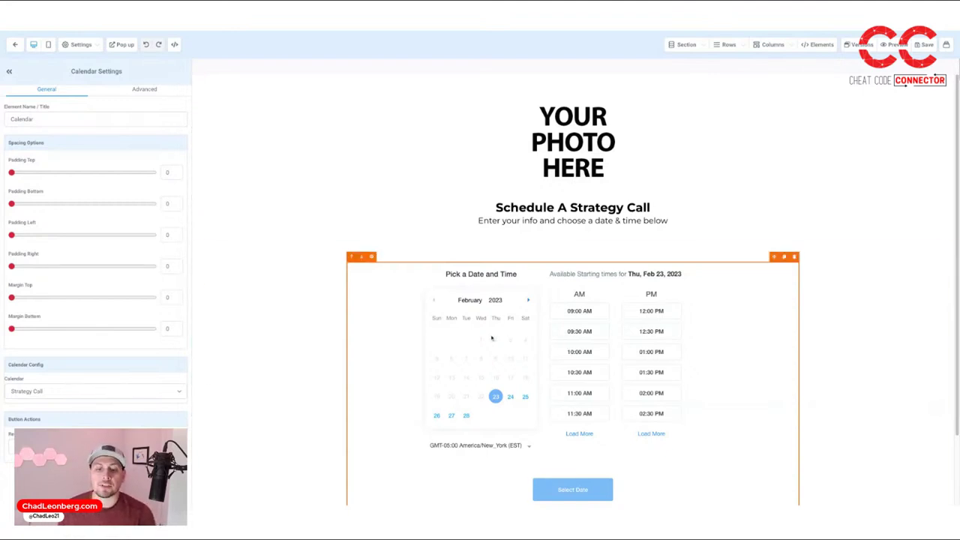
Step: Look over the Schedule Call page, view the media library for its placeholder image, and return without choosing a file
scroll(458, 375, down, 1)
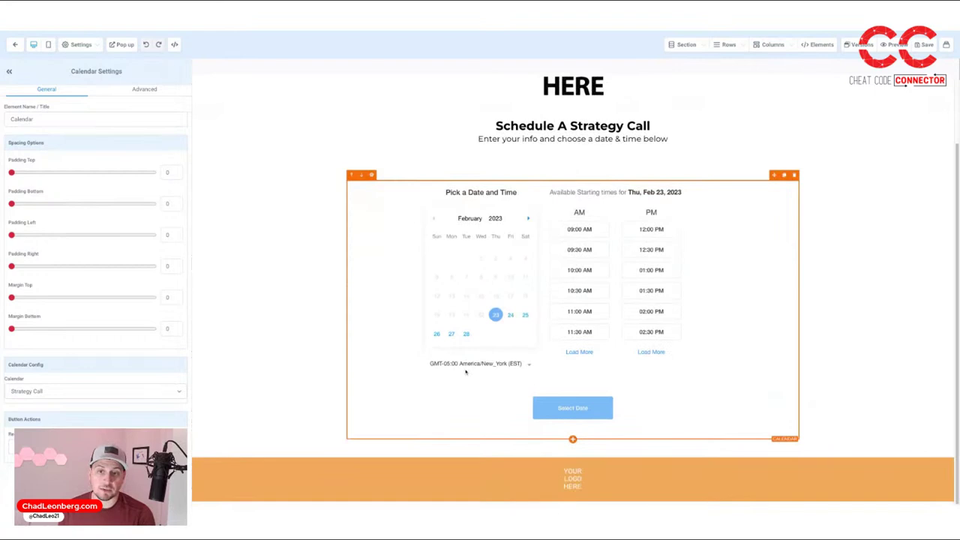
scroll(466, 371, up, 2)
scroll(465, 371, down, 2)
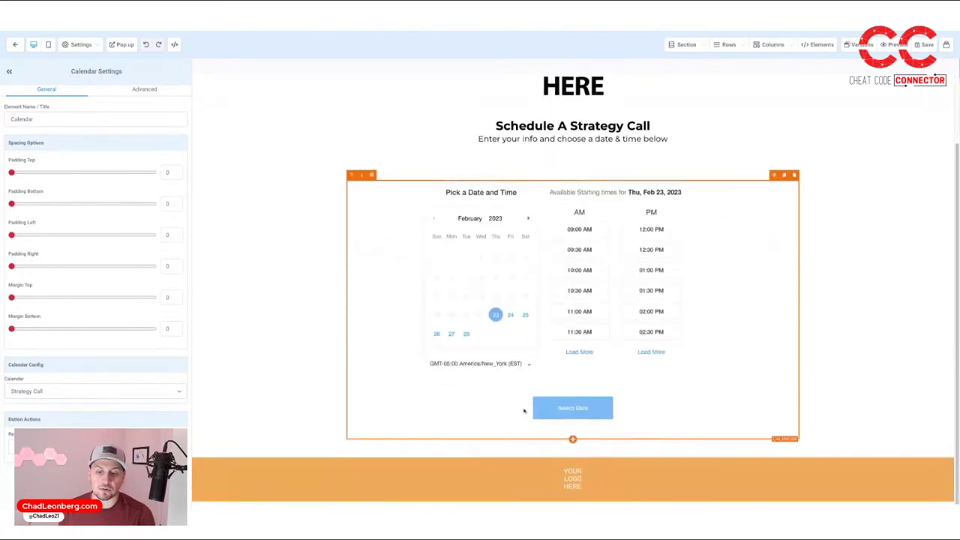
click(576, 480)
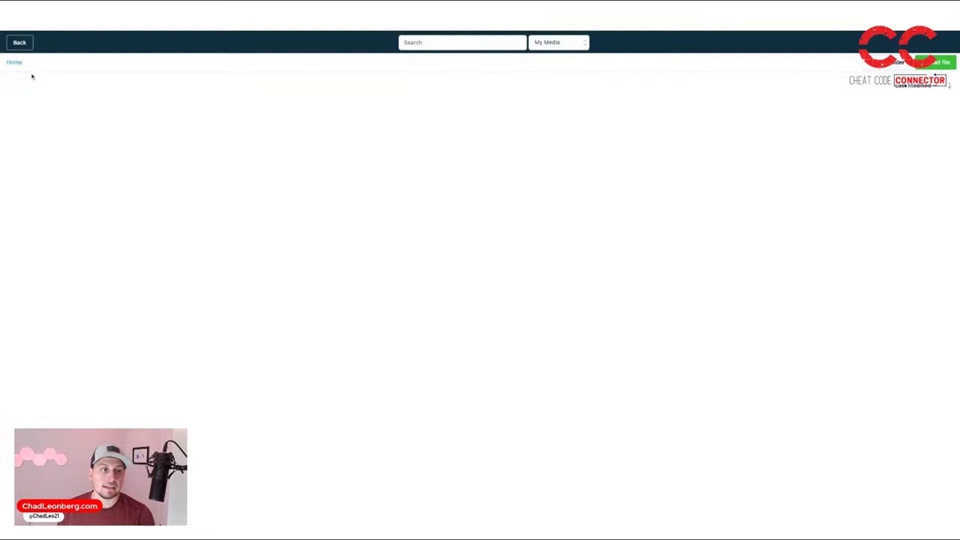
click(18, 43)
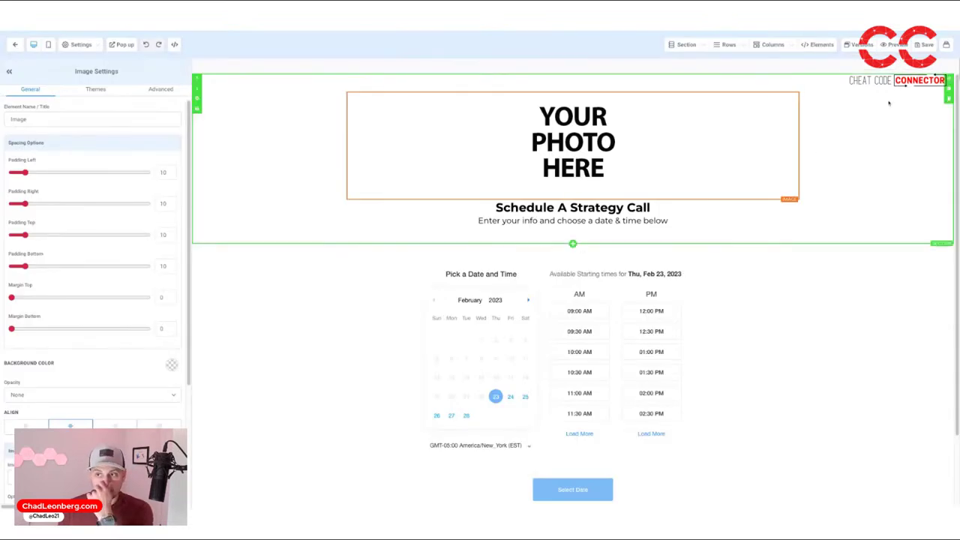
Step: Switch to the funnel's Survey page
click(947, 44)
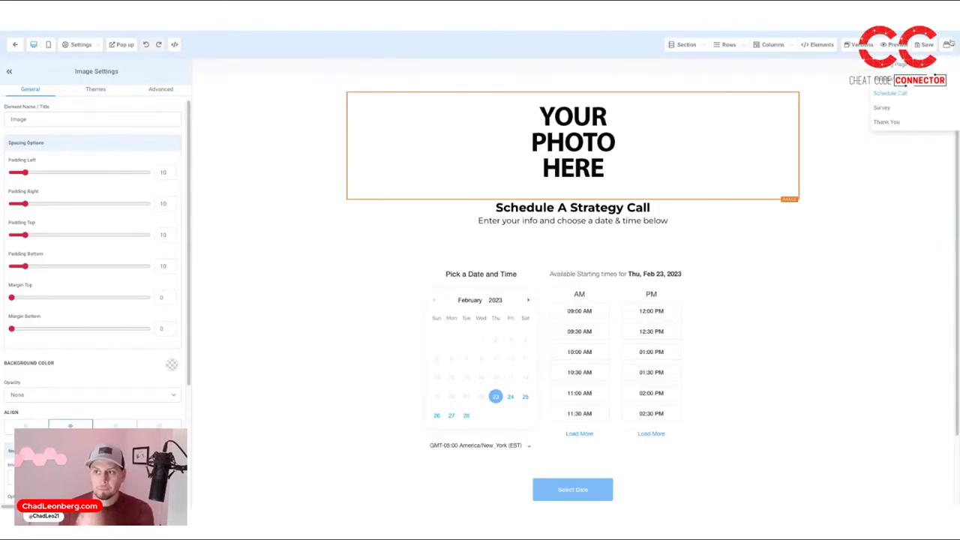
click(891, 113)
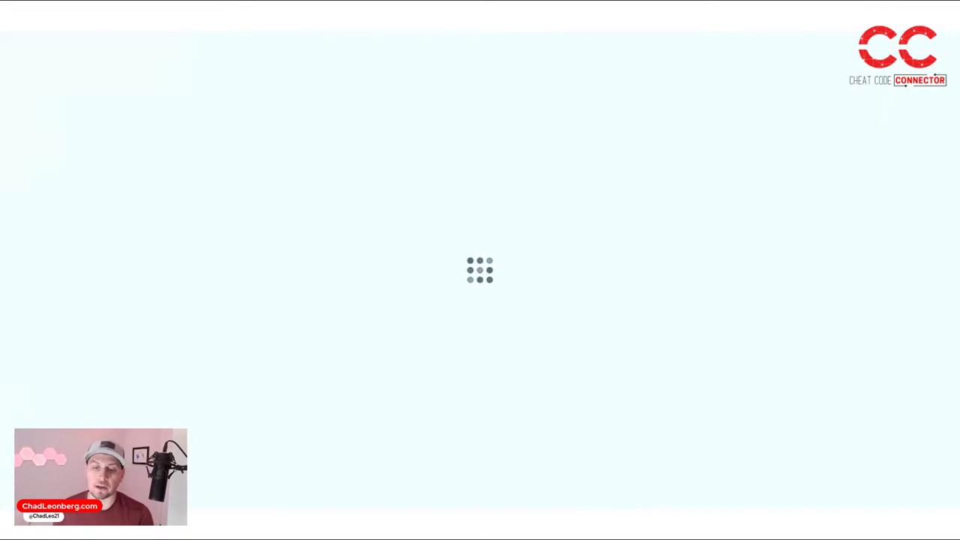
click(591, 209)
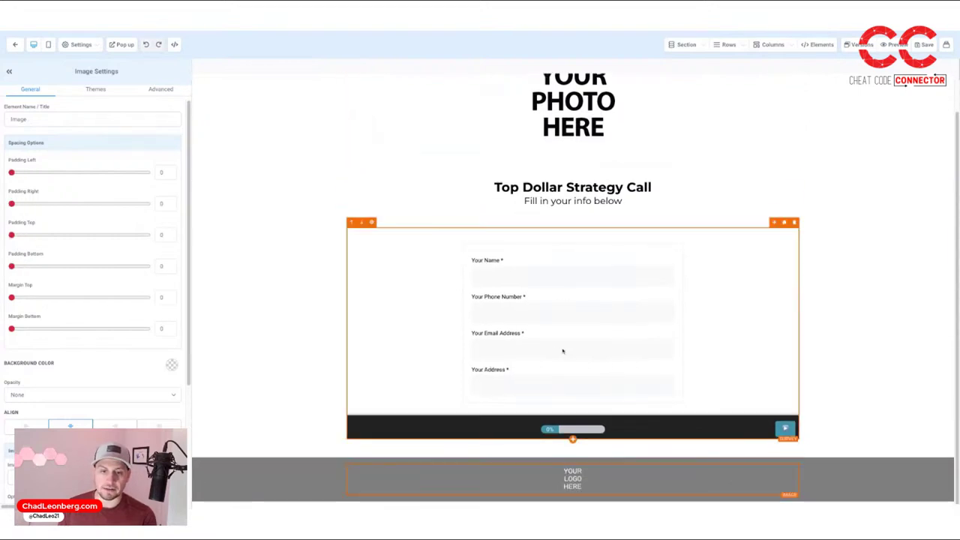
Step: Set the survey shown under the Top Dollar Strategy Call headline to seller intake
click(562, 350)
click(70, 363)
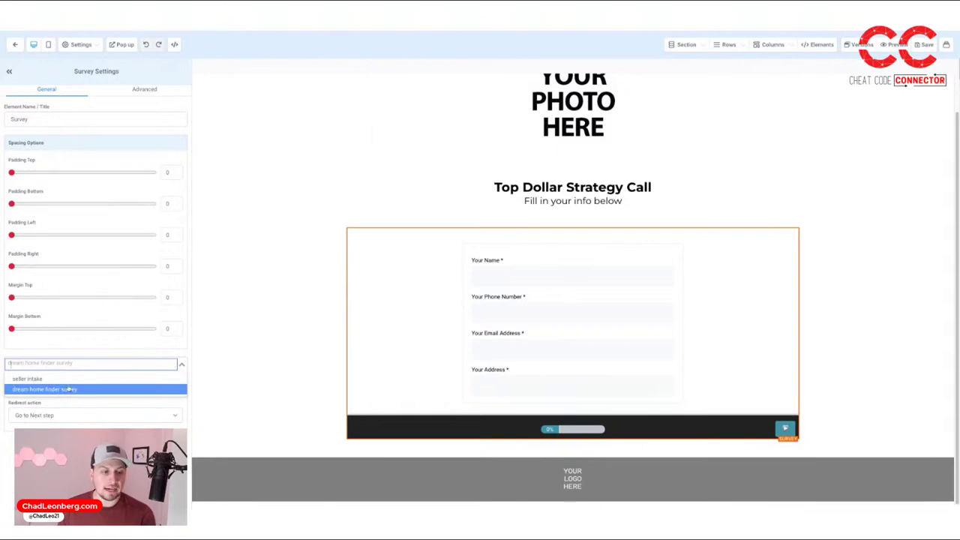
click(70, 380)
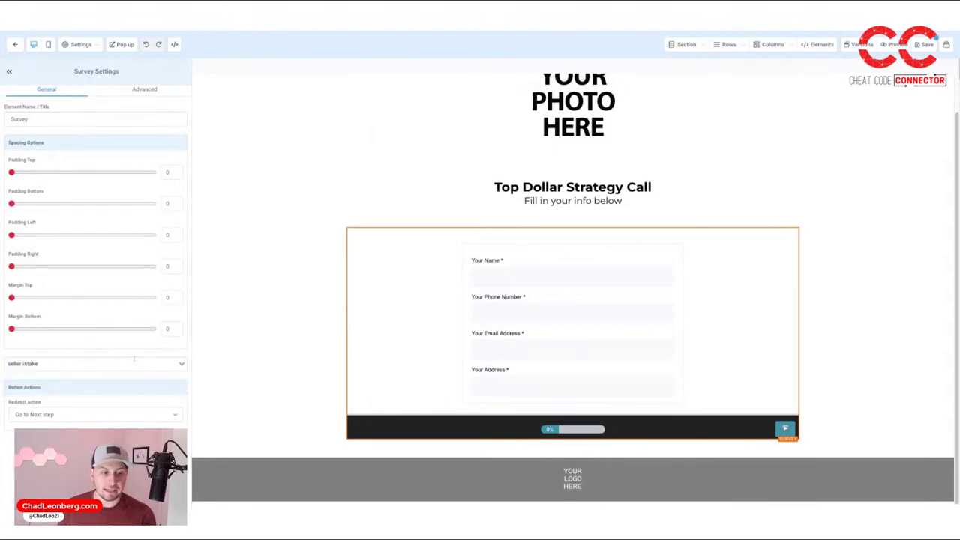
scroll(557, 288, up, 1)
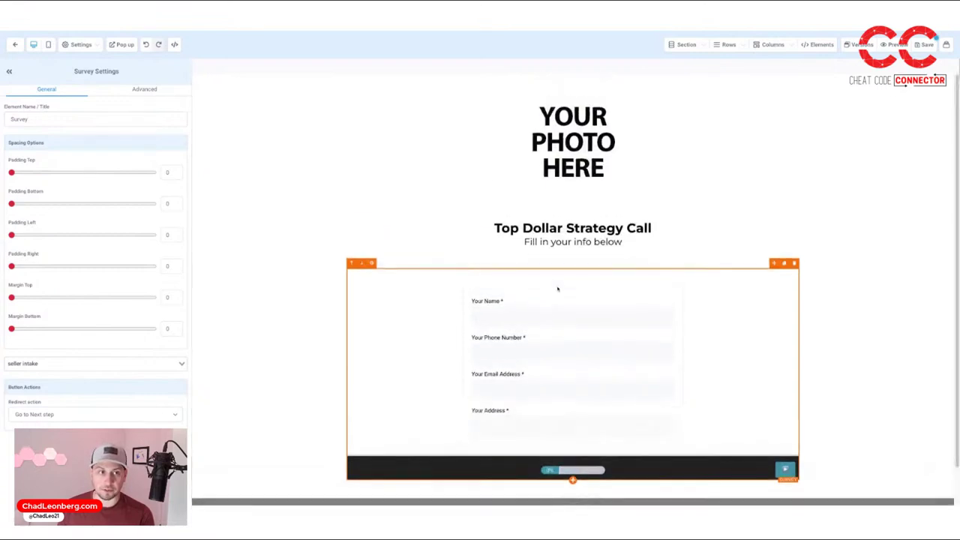
click(84, 363)
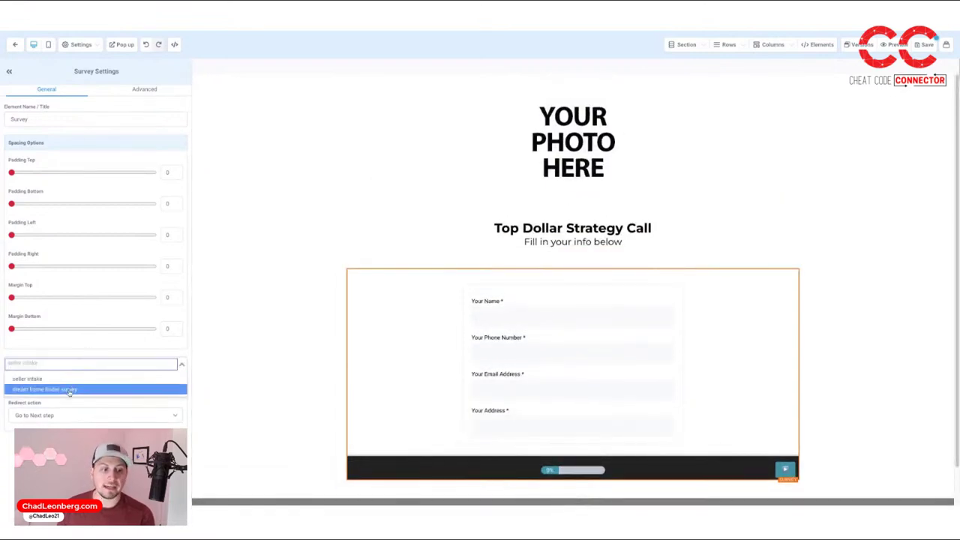
click(77, 379)
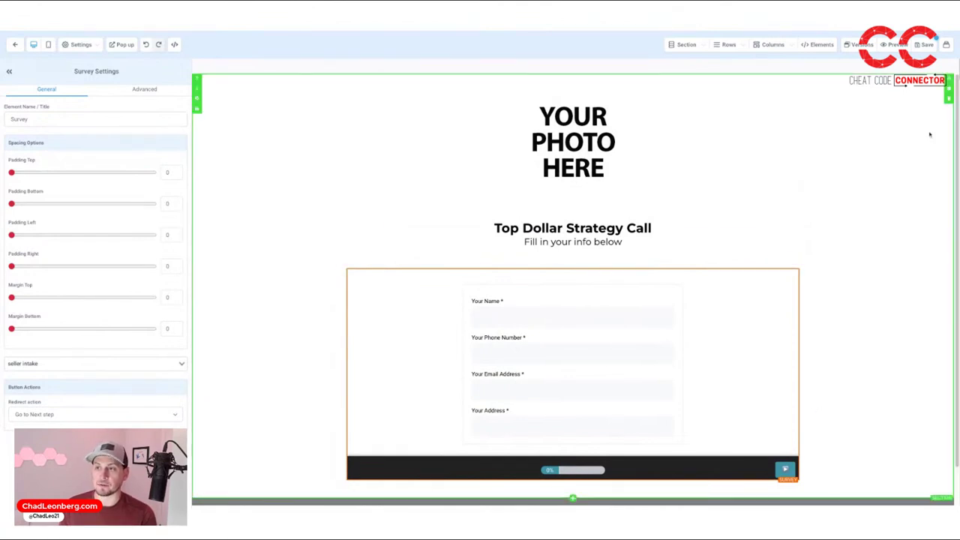
Step: Switch to the funnel's Thank You page and open the settings of its video
click(948, 45)
click(904, 120)
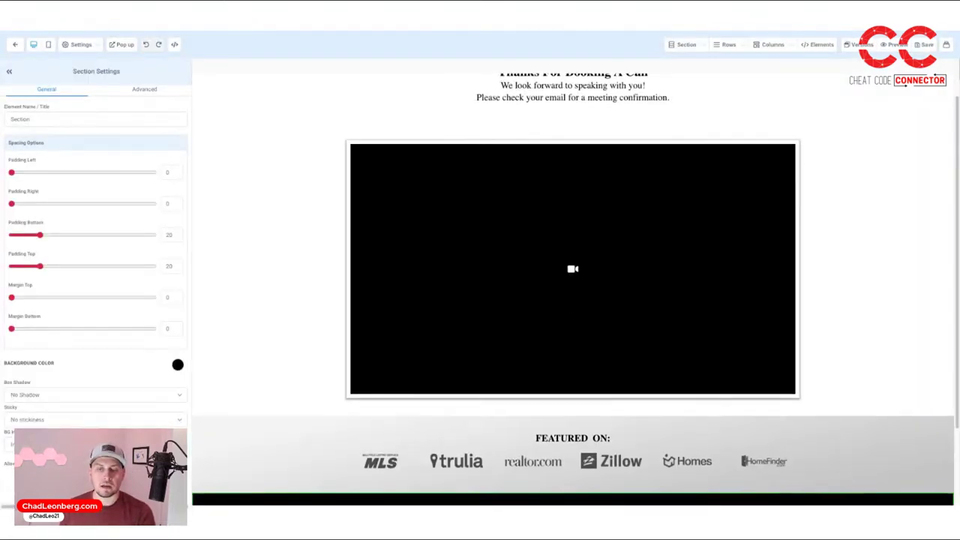
scroll(592, 160, down, 2)
scroll(592, 161, up, 2)
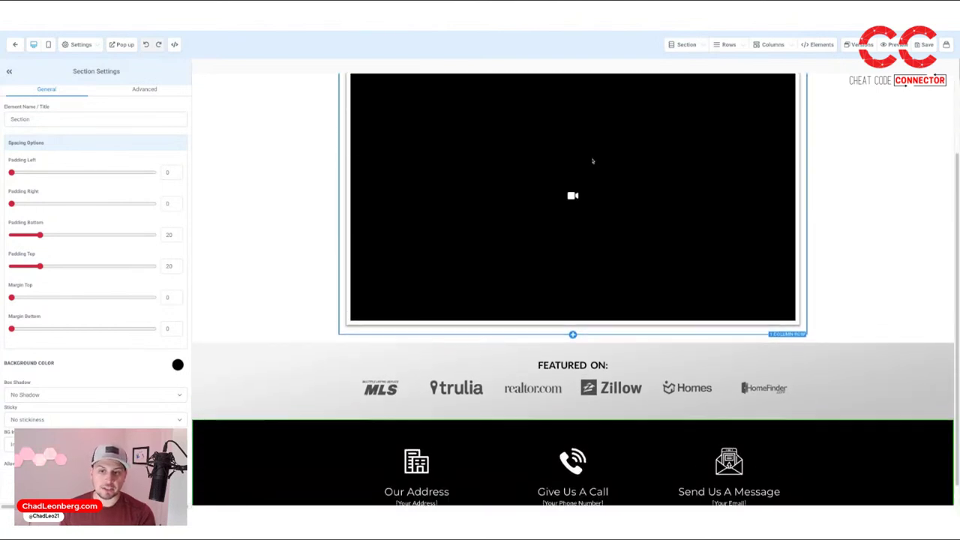
click(505, 256)
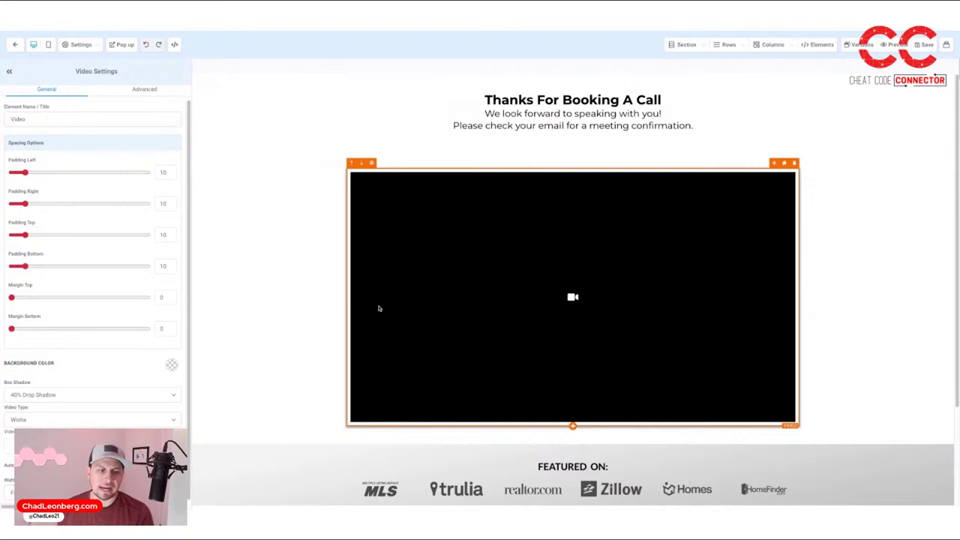
Step: Set the Thank You page's video type to YouTube and switch it to Hosted Video
click(148, 422)
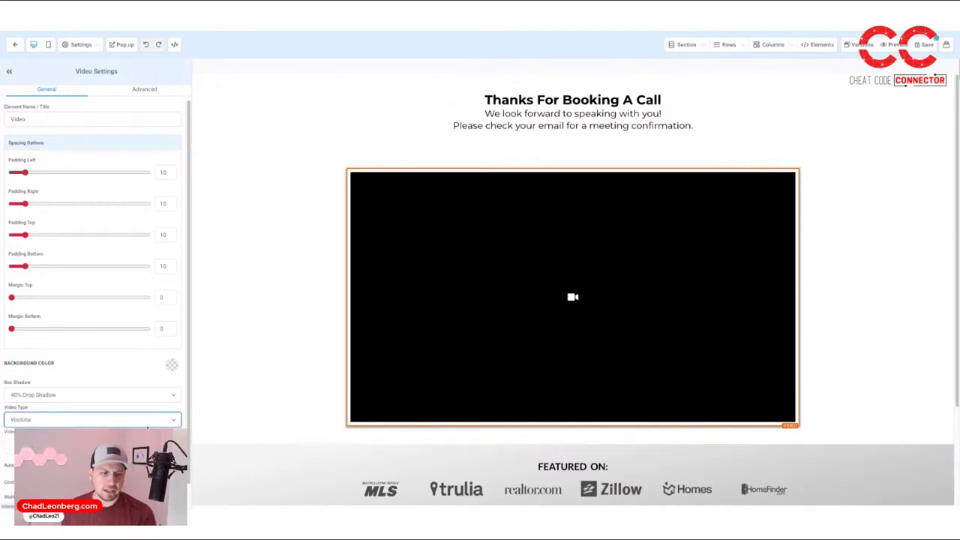
click(128, 420)
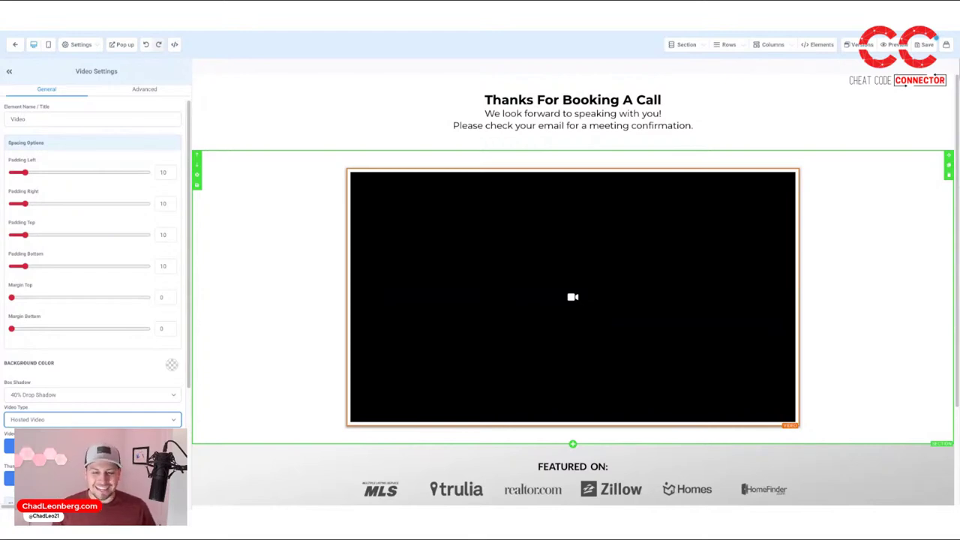
Step: Look over the Thank You page's Featured On logos and contact footer, and return to the Seller Funnel's steps
scroll(425, 353, down, 2)
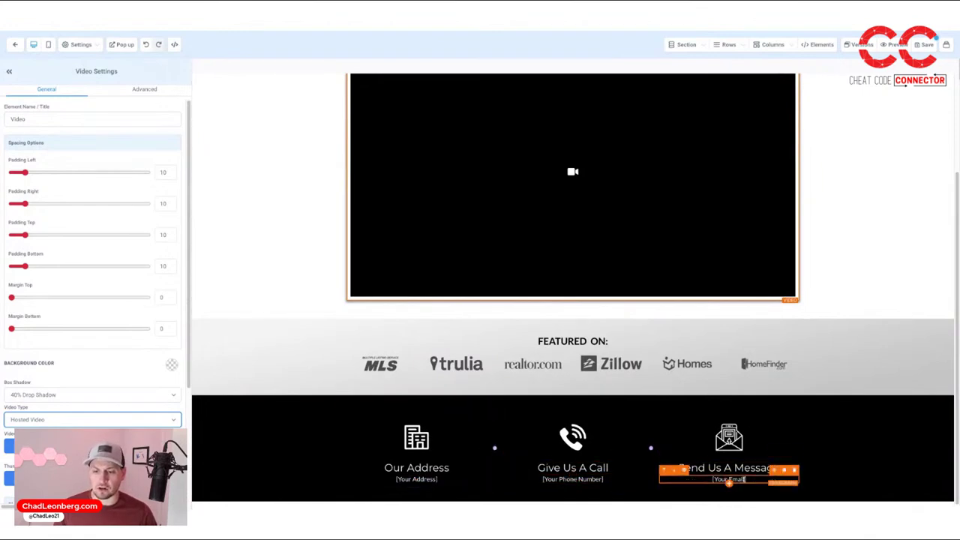
scroll(573, 491, up, 1)
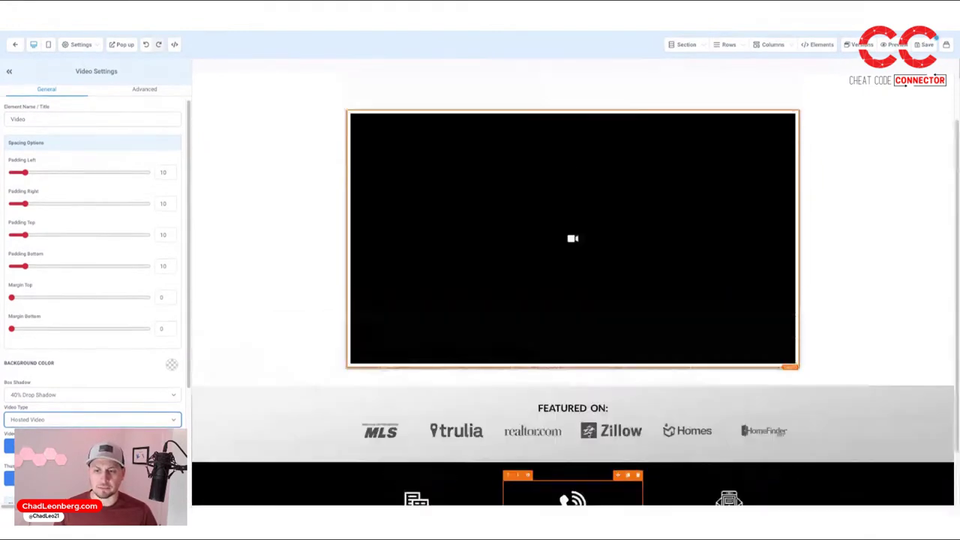
scroll(600, 450, up, 1)
scroll(668, 364, down, 2)
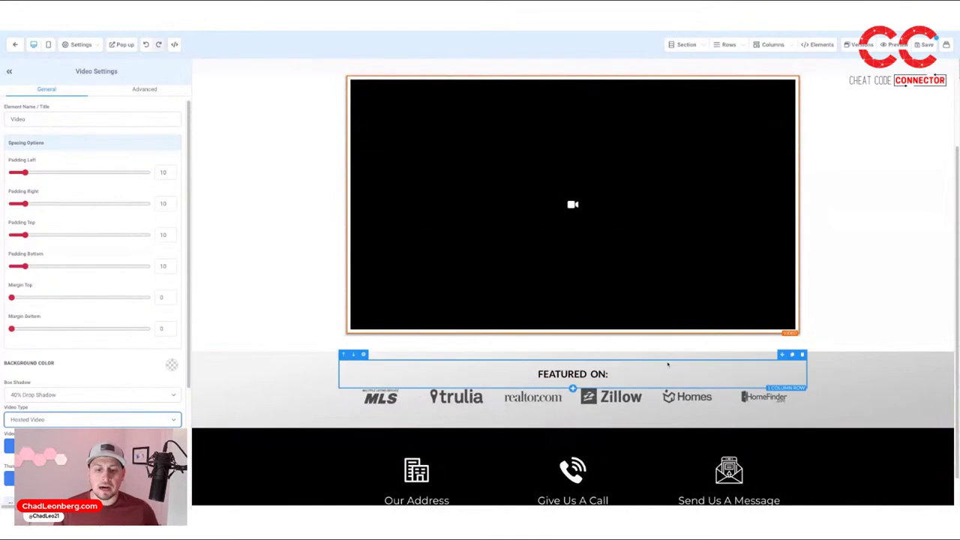
scroll(668, 365, up, 2)
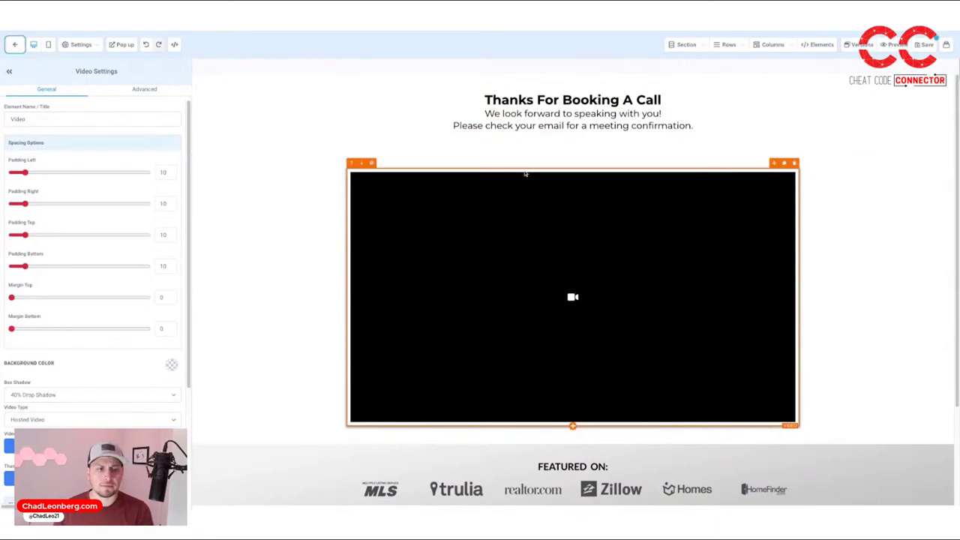
click(15, 45)
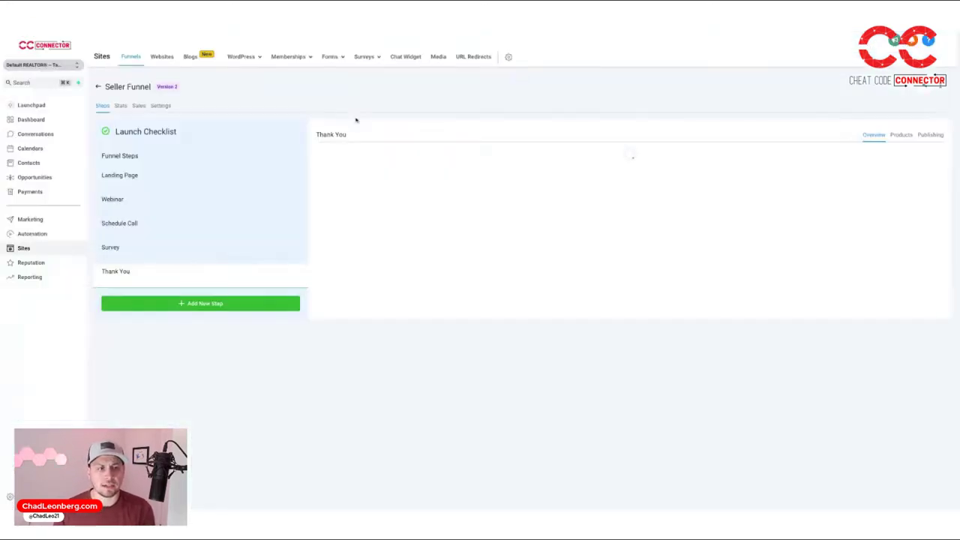
Step: Open the calendar settings and locate the Strategy Call calendar in the list
click(30, 148)
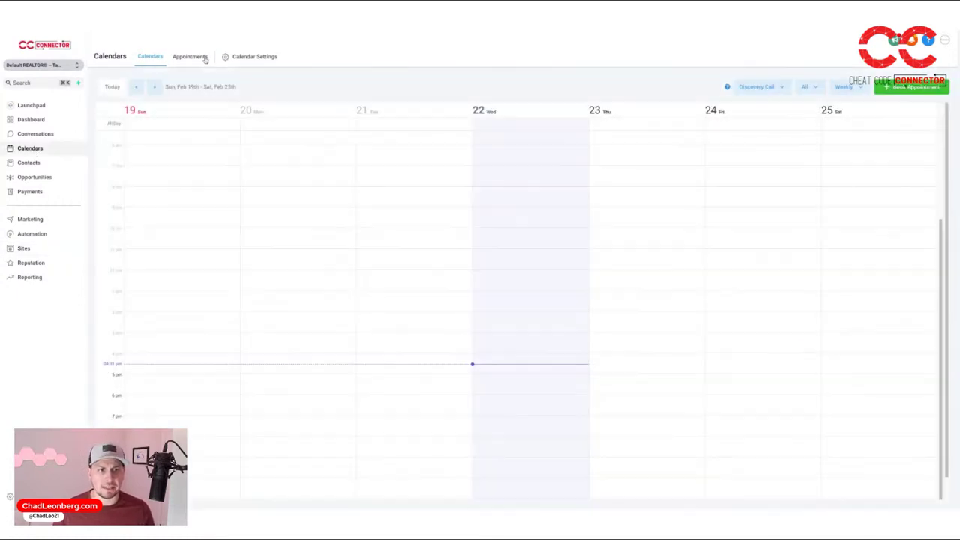
click(251, 57)
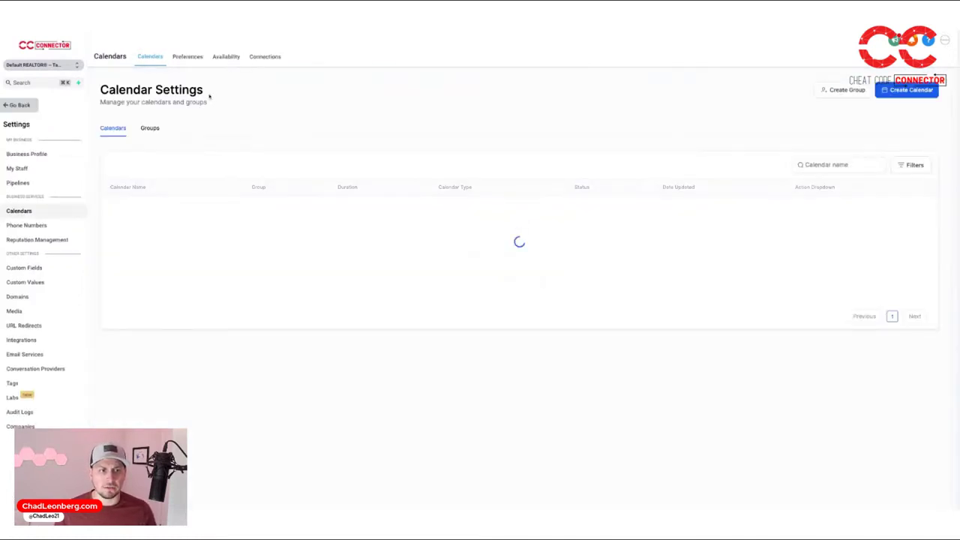
drag(117, 210, 144, 210)
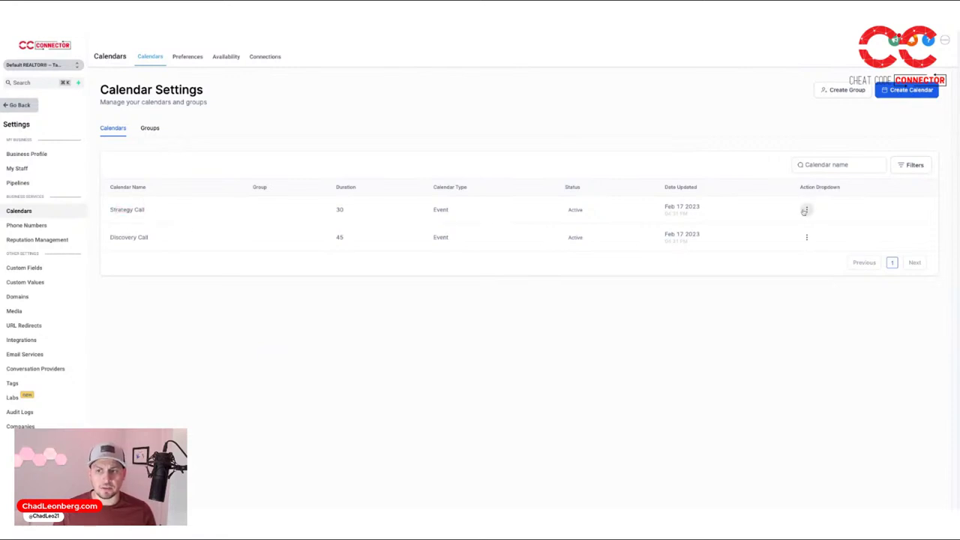
Step: Open the Strategy Call calendar for editing, check its linked calendar option, and close it without saving
click(806, 209)
click(789, 228)
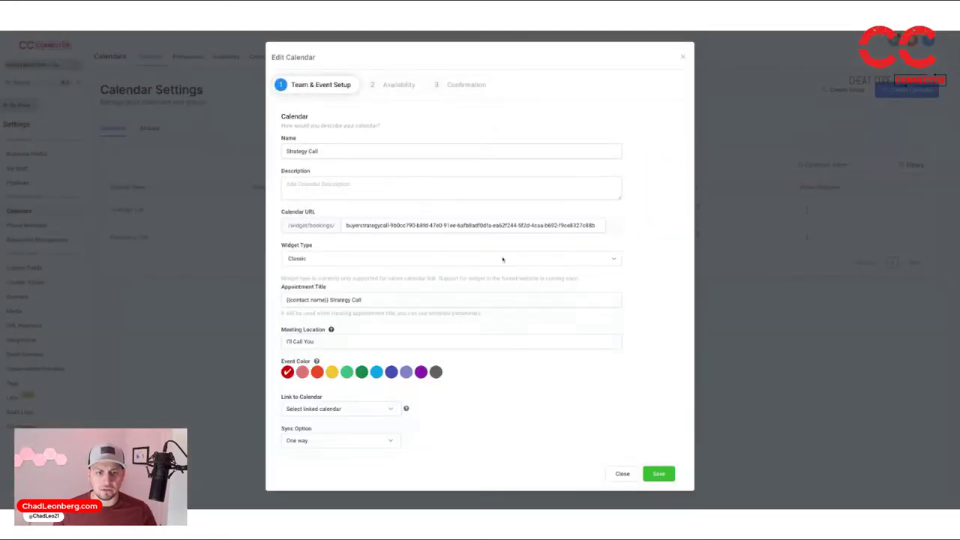
click(342, 413)
click(467, 407)
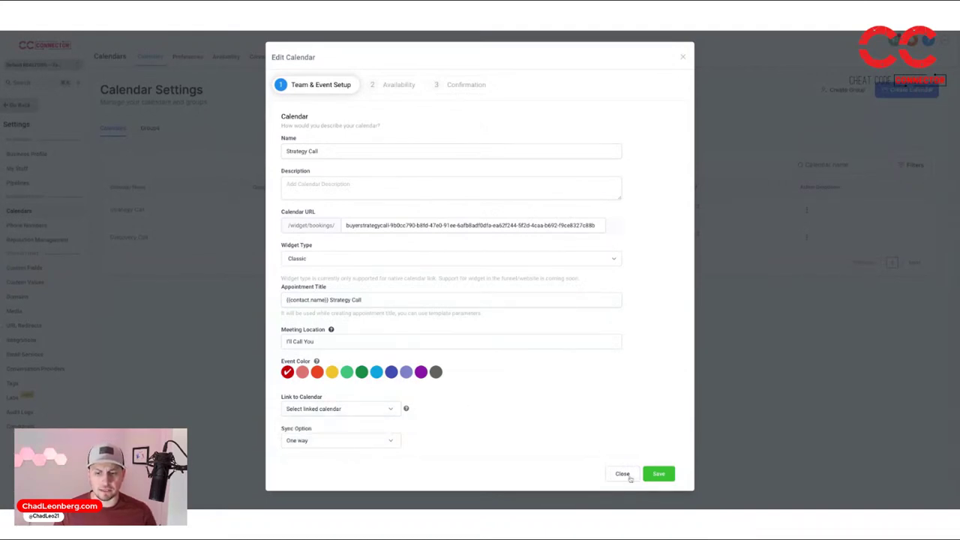
click(627, 475)
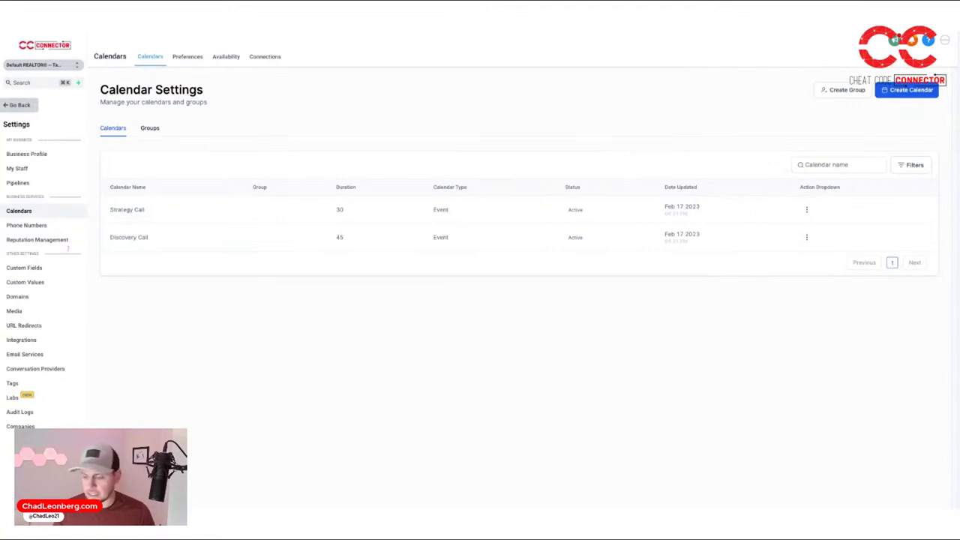
Step: Go to the Sites form builder and point out the Seller Workshop and Buyer Workshop forms
click(30, 105)
click(42, 249)
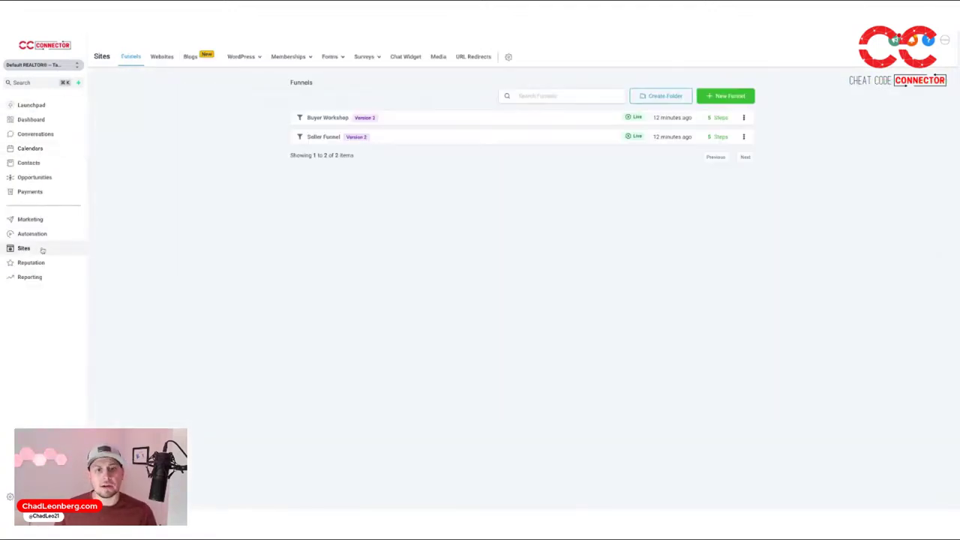
mouse_move(330, 59)
click(315, 74)
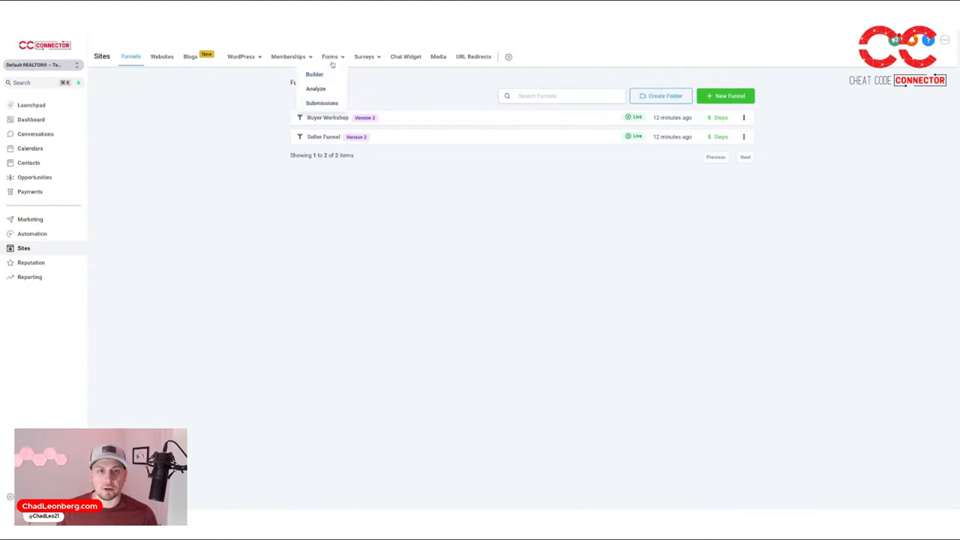
drag(277, 181, 320, 181)
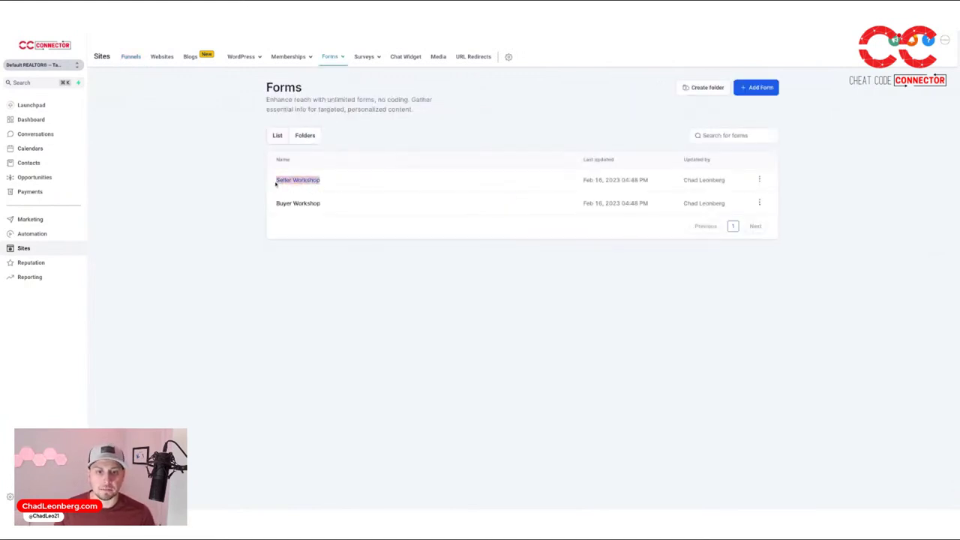
drag(276, 203, 320, 204)
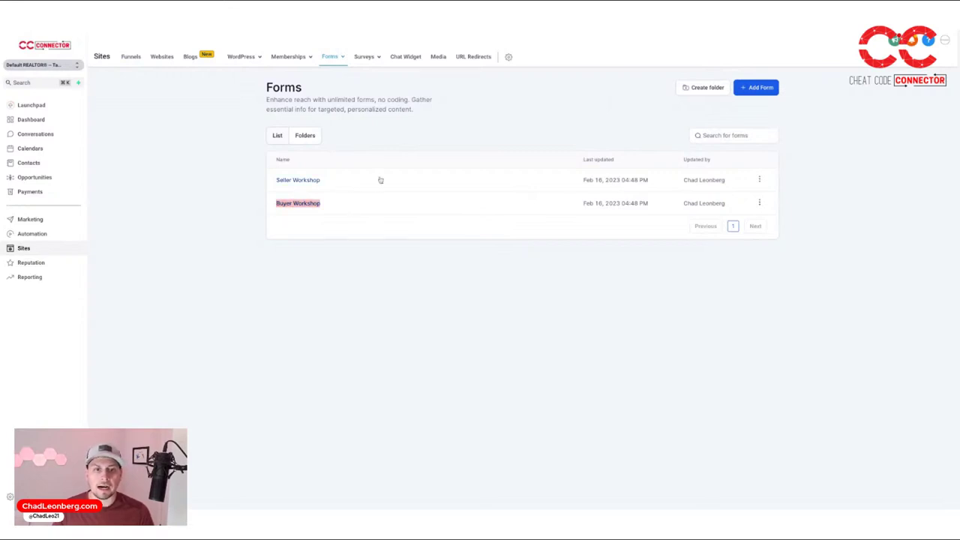
Step: Open the list of automation workflows
click(31, 233)
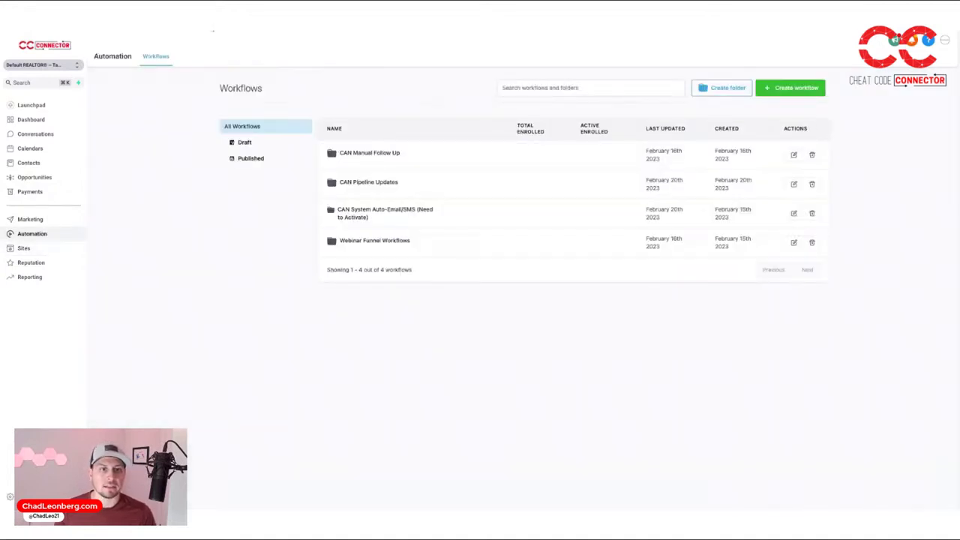